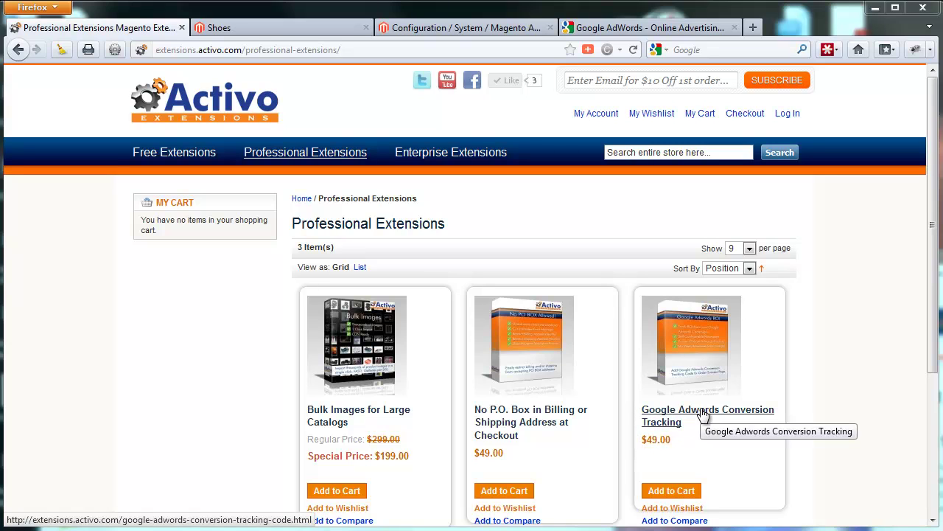
- Open the $49.00 Google Adwords Conversion Tracking product page and scroll through it
left_click(703, 415)
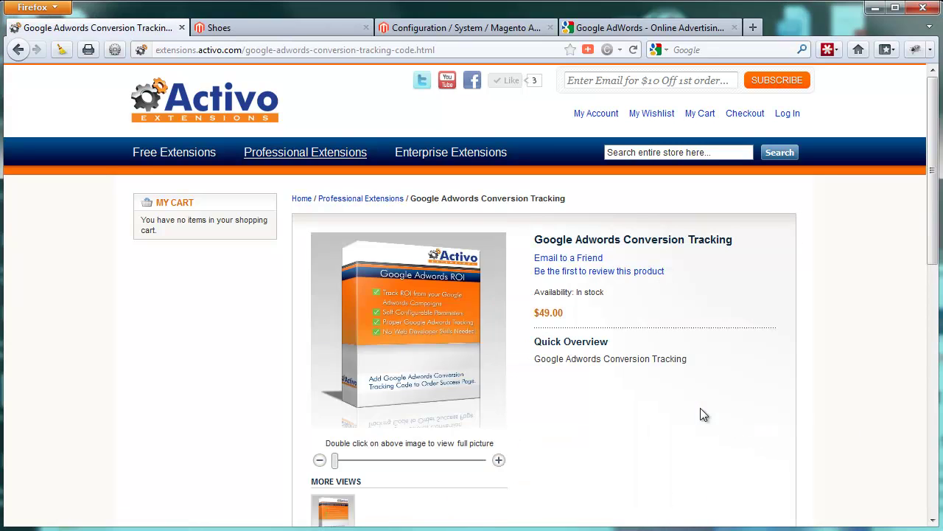
scroll(732, 399, "down", 6)
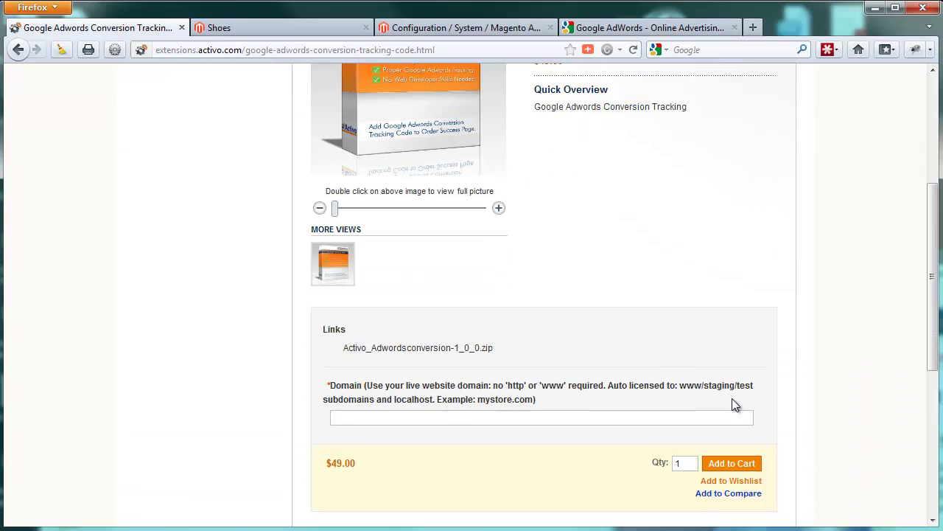
scroll(732, 399, "up", 6)
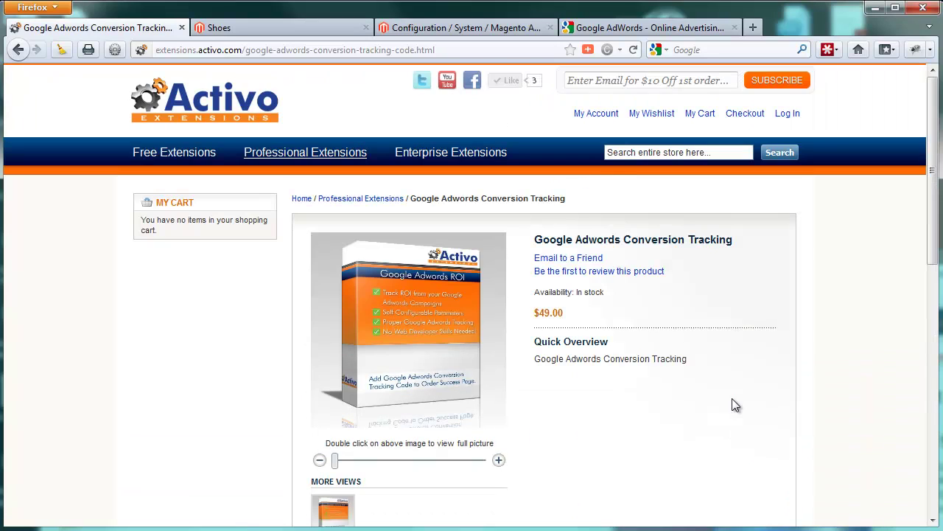
- Minimize Firefox and extract Activo_Adwordsconversion-1_0_0.zip in place with 7-Zip Extract Here
left_click(875, 14)
left_click(226, 160)
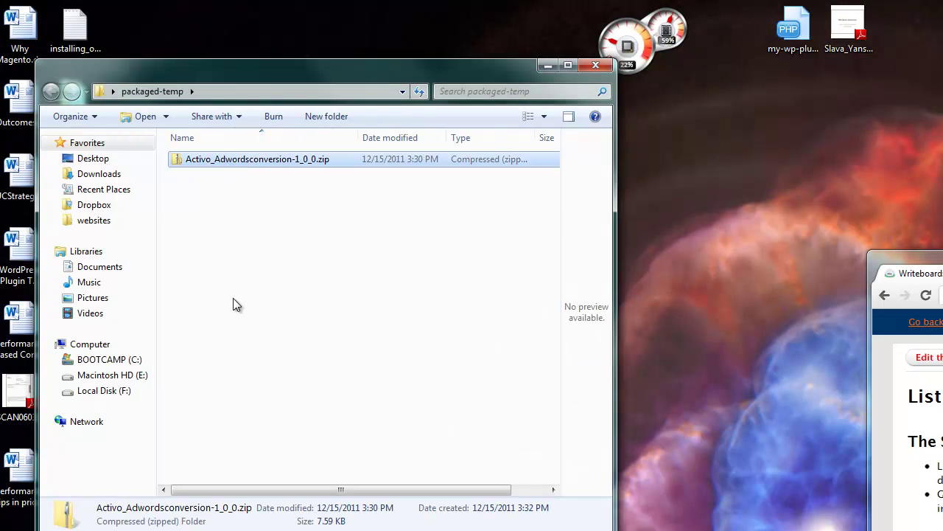
right_click(219, 161)
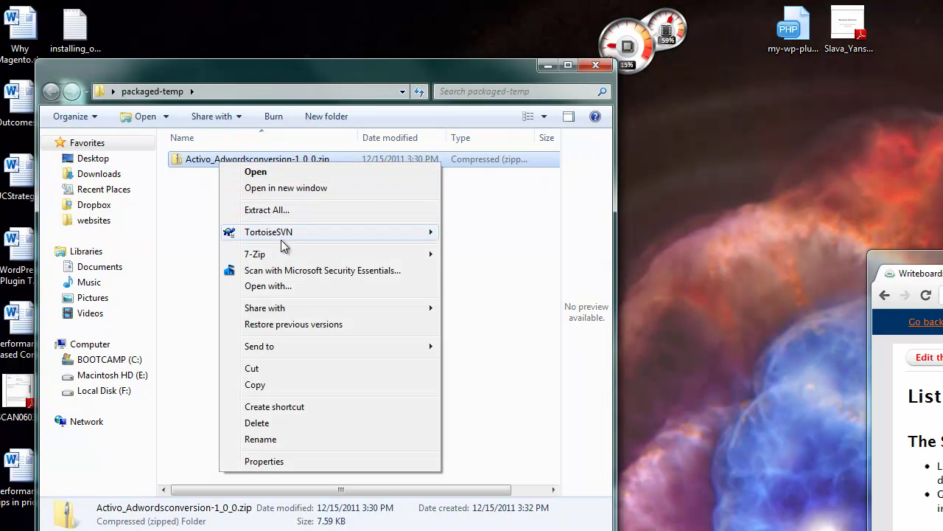
mouse_move(306, 255)
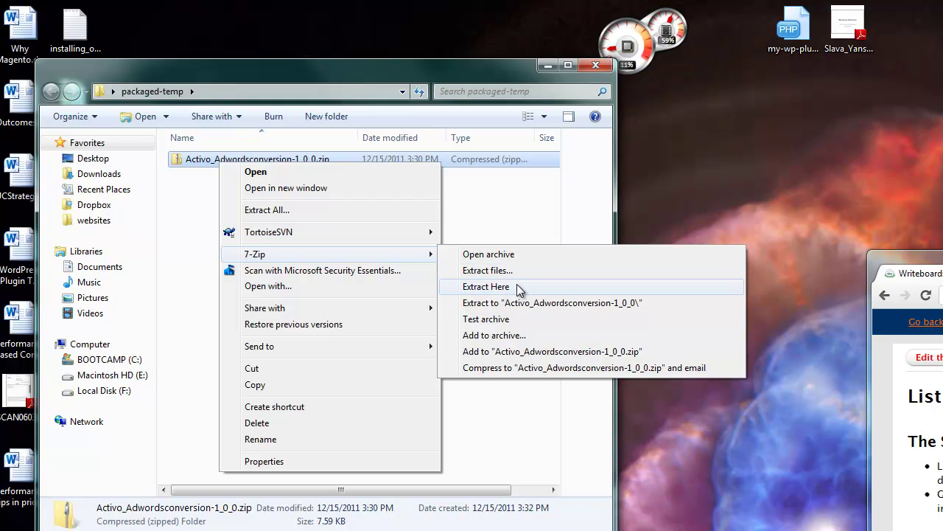
left_click(517, 287)
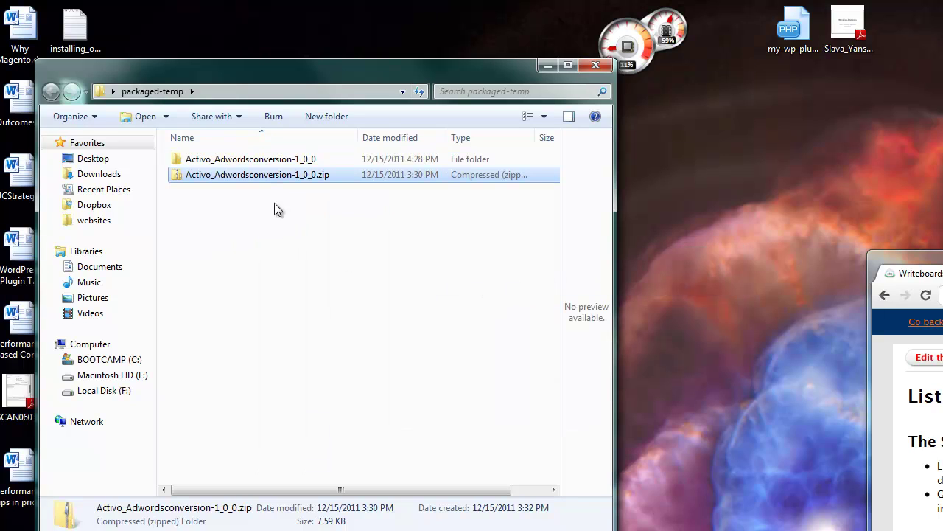
- Copy the app folder from Activo_Adwordsconversion-1_0_0/html to /var/www/mystore.activo.com/html/ in WinSCP, then minimize WinSCP
key("alt+Tab")
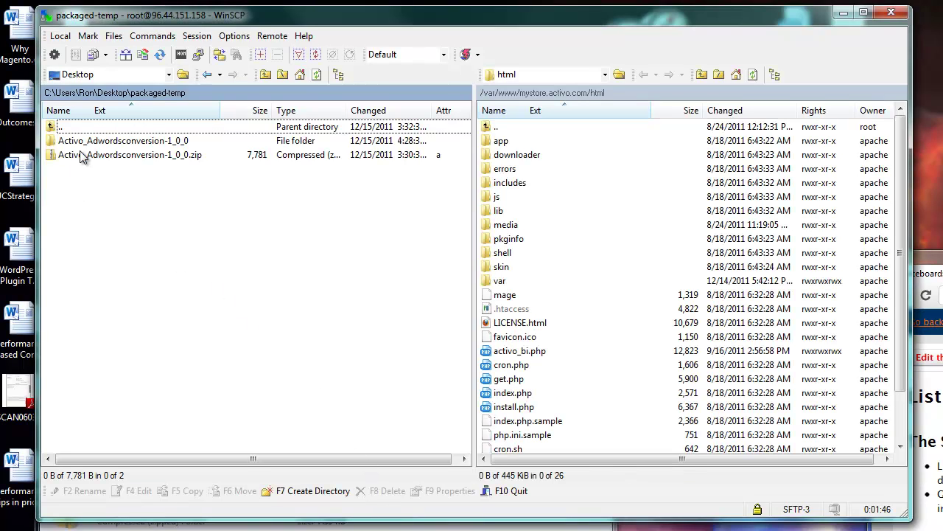
left_click(82, 145)
double_click(101, 143)
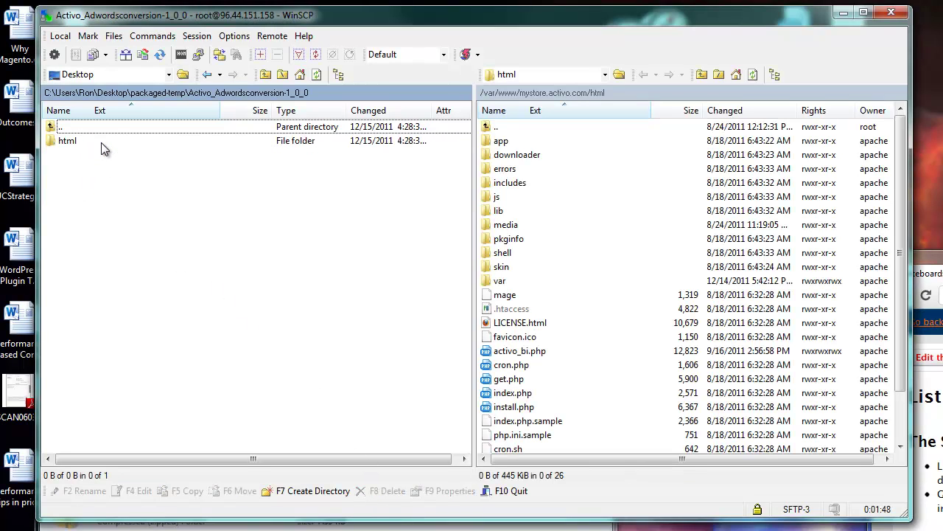
double_click(75, 143)
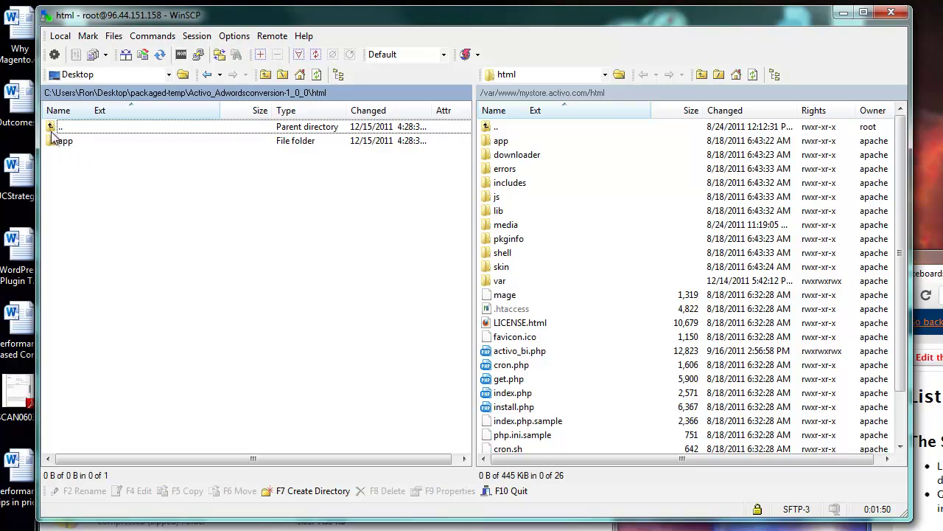
left_click(70, 142)
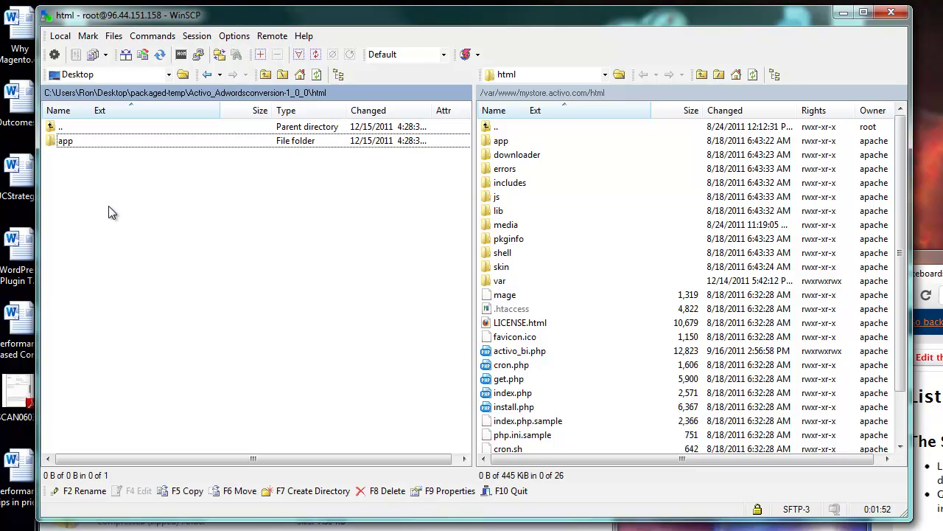
left_click_drag(72, 147, 581, 379)
left_click_drag(581, 380, 580, 383)
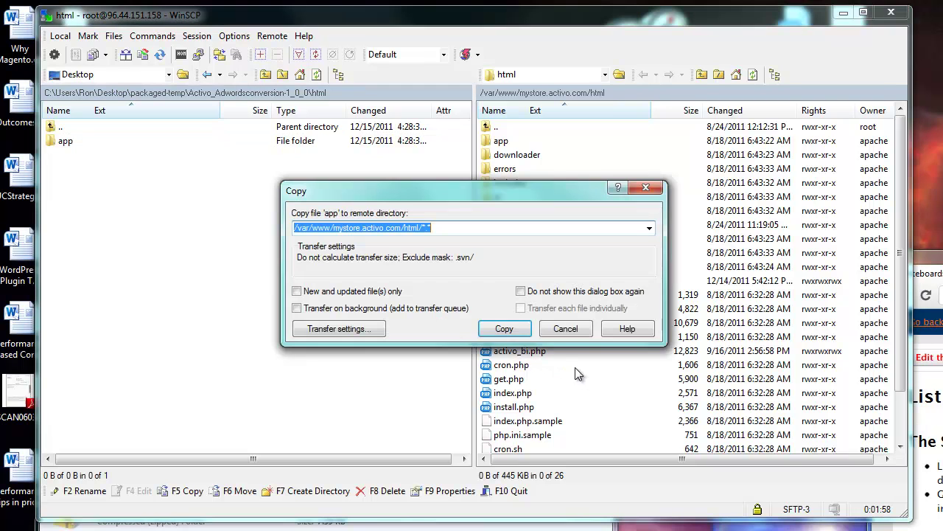
left_click(506, 328)
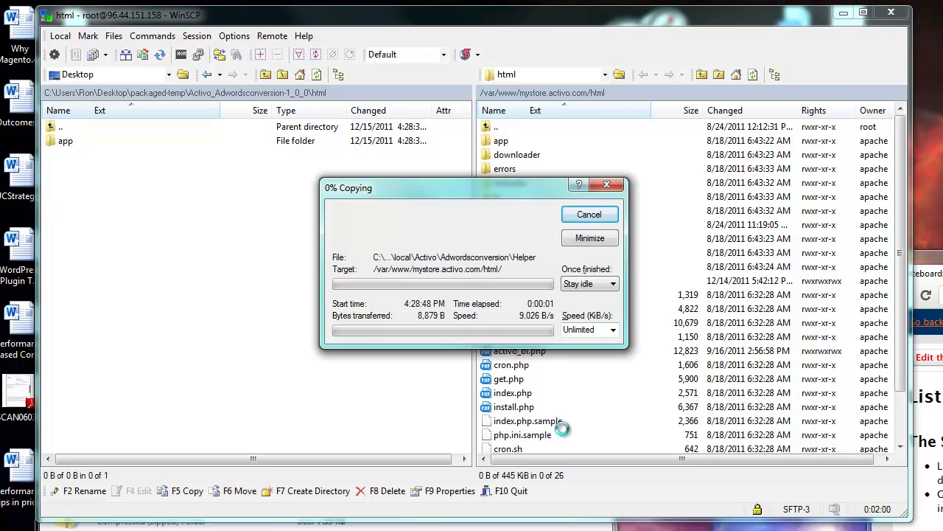
left_click(844, 12)
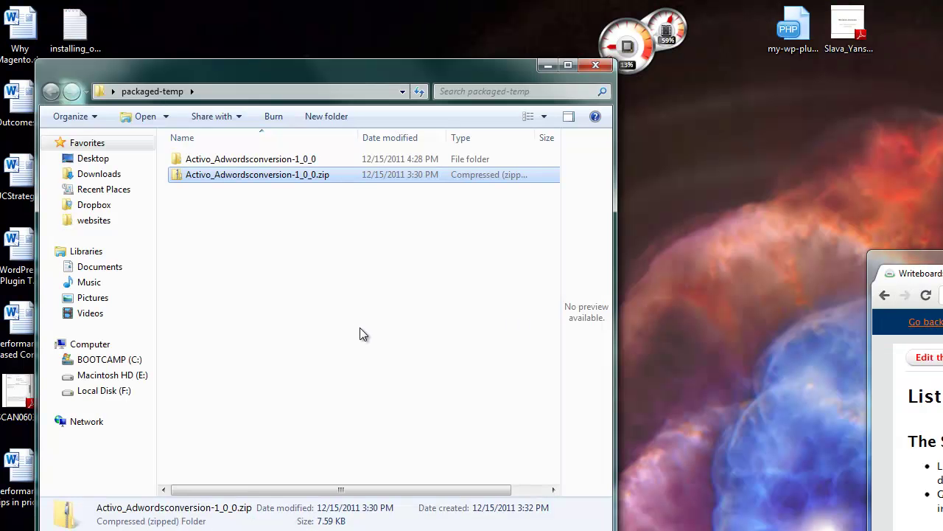
- Flush the Magento cache from System > Cache Management, then log out and log back in
key("alt+Tab")
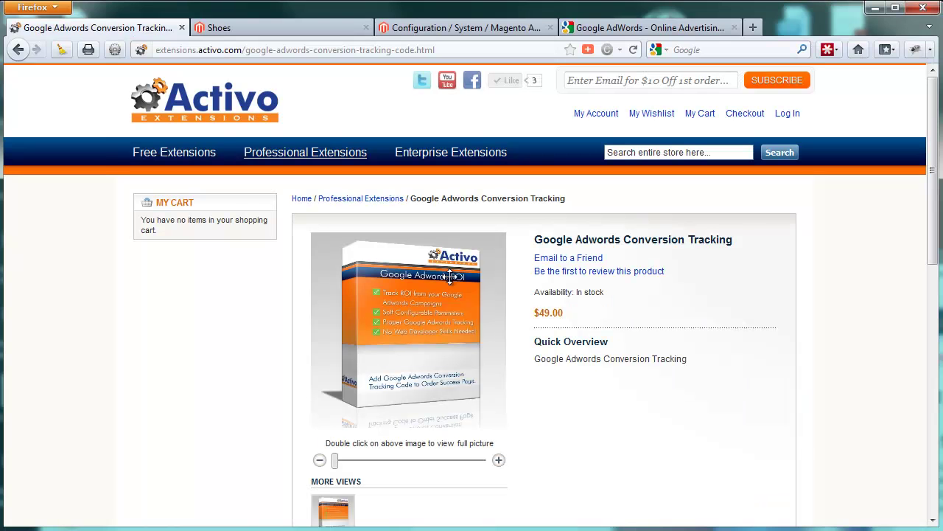
left_click(295, 28)
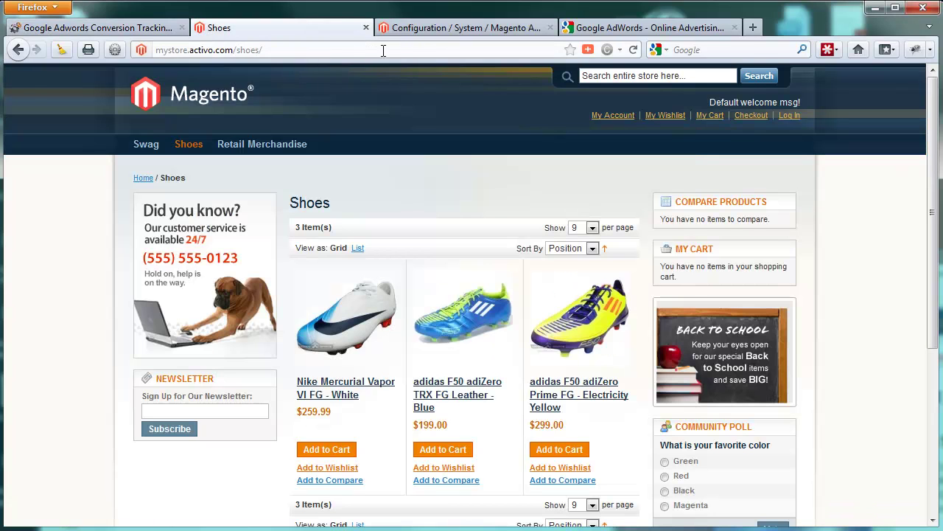
left_click(446, 28)
mouse_move(554, 117)
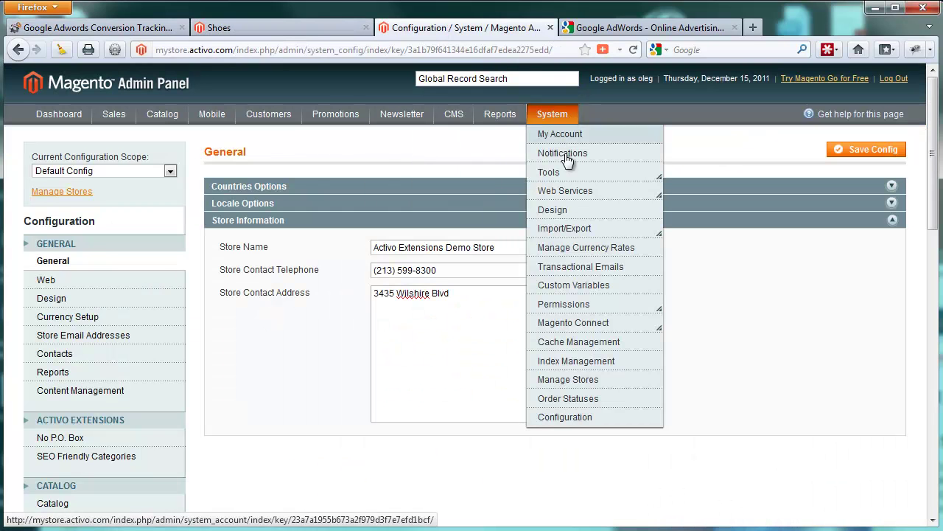
left_click(571, 343)
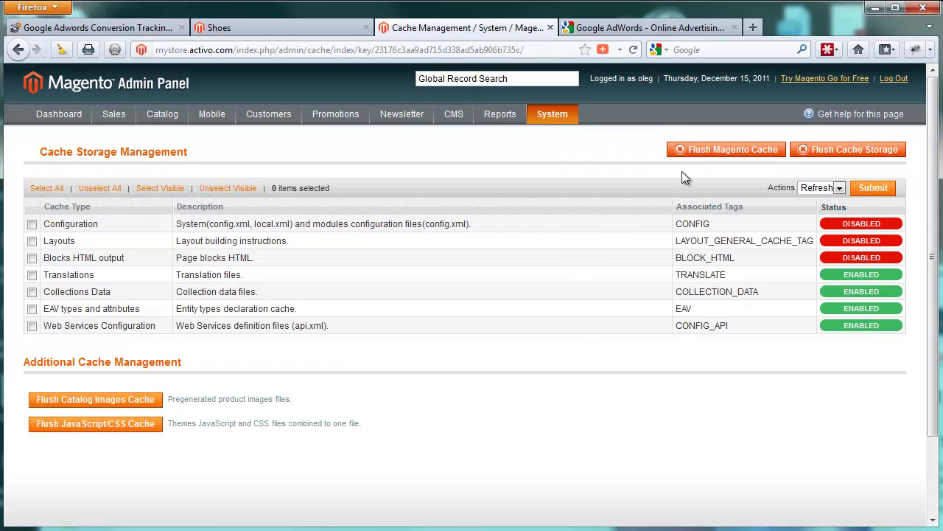
left_click(715, 153)
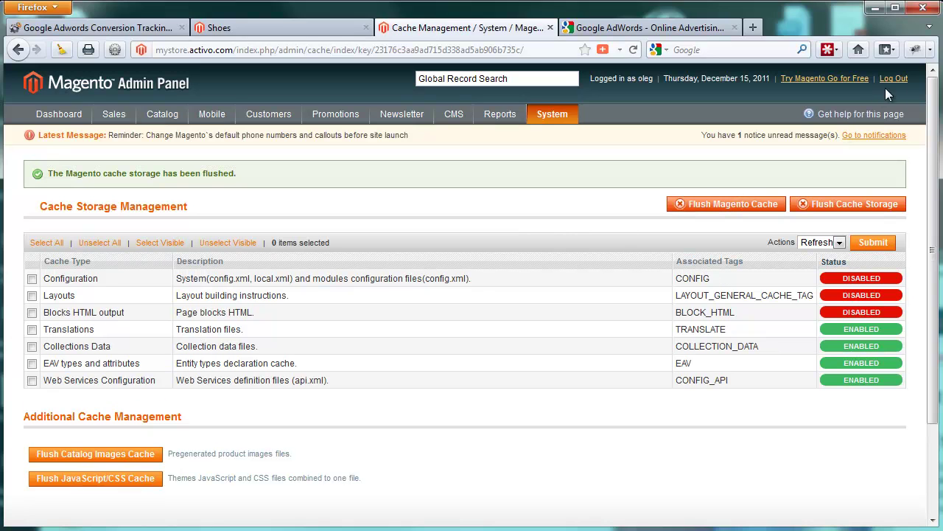
left_click(894, 78)
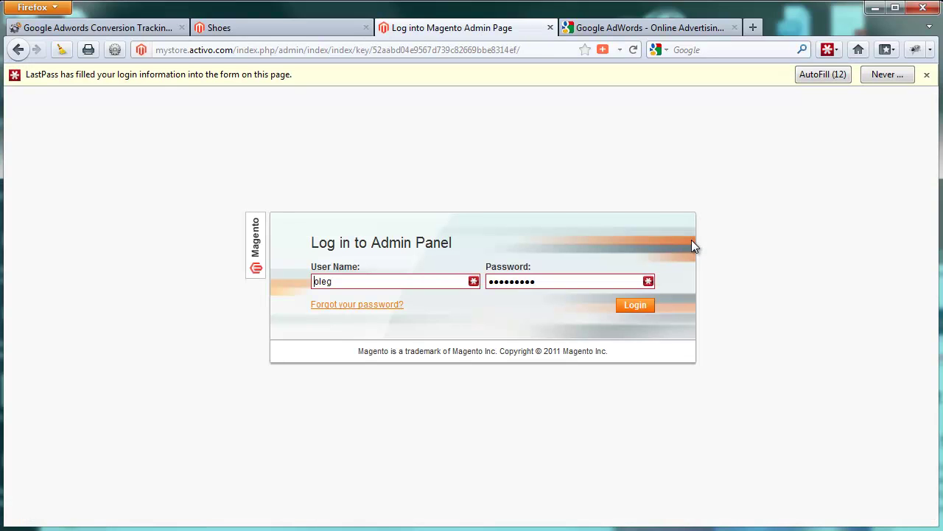
left_click(636, 306)
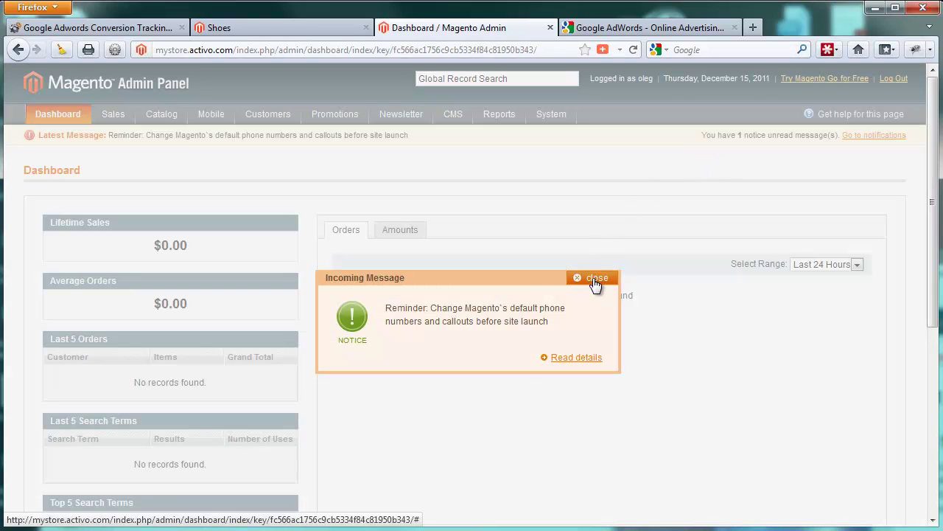
- Dismiss the reminder and open System > Configuration > AdWords Conversion Tracking, then go to the Google AdWords tab
left_click(595, 278)
mouse_move(549, 115)
left_click(562, 417)
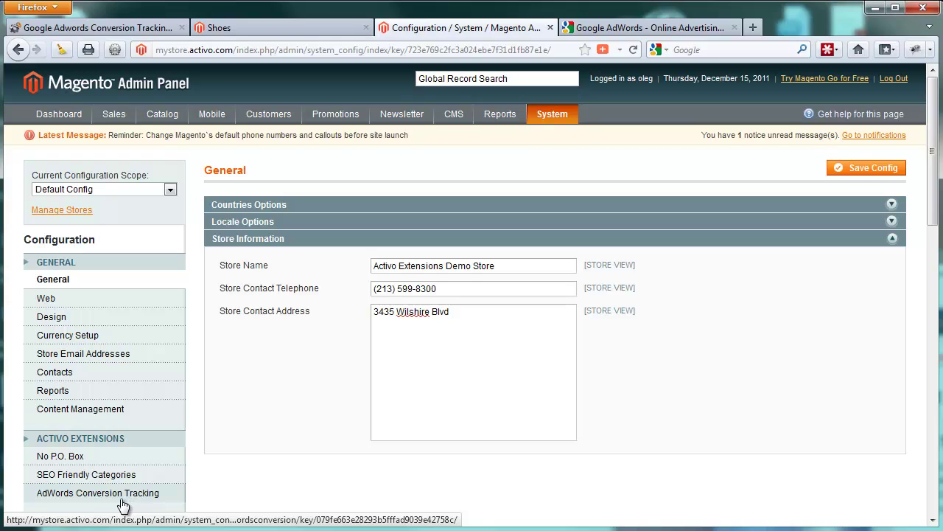
left_click(79, 496)
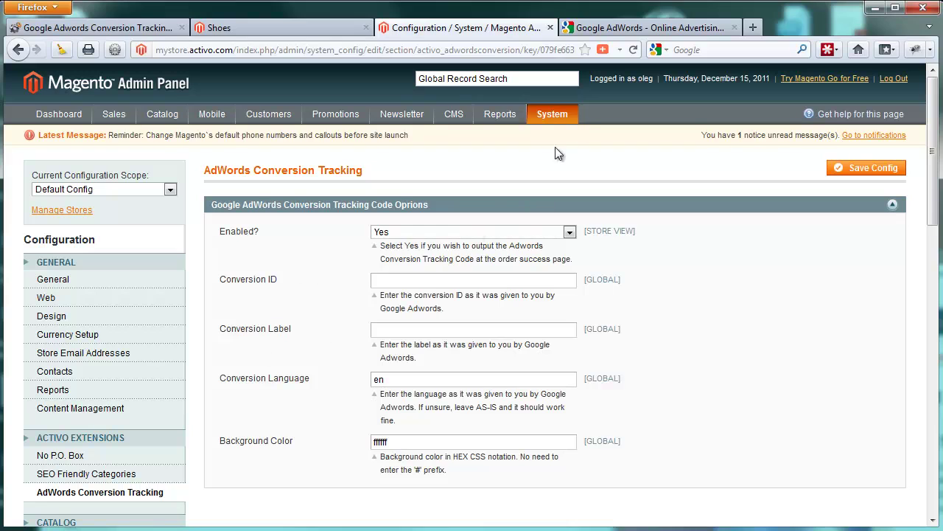
left_click(649, 30)
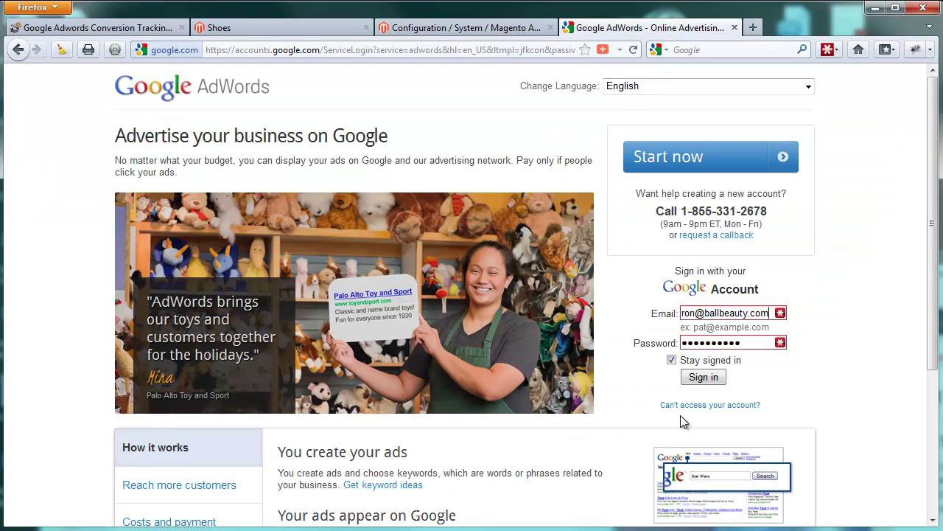
- Sign in to Google AdWords and go to the Conversions page under Tools and Analysis
left_click(702, 378)
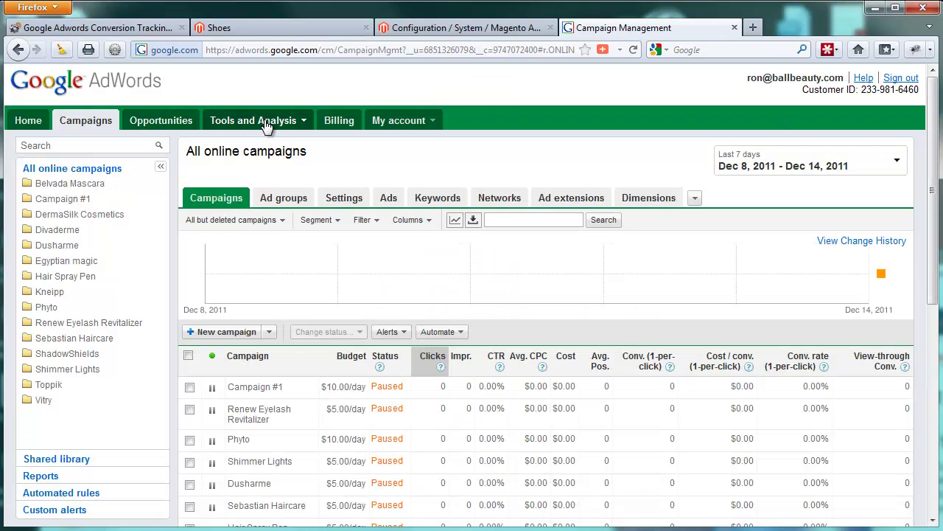
left_click(266, 126)
left_click(239, 155)
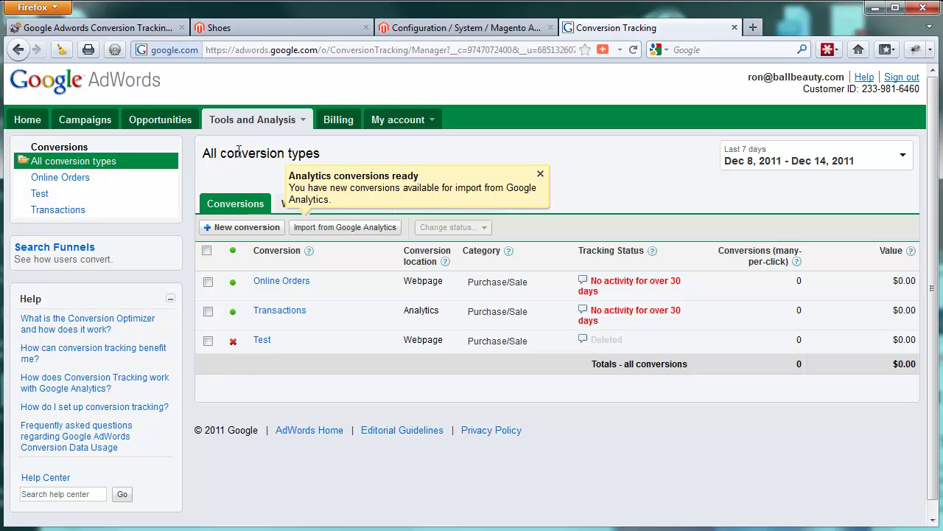
scroll(247, 163, "down", 1)
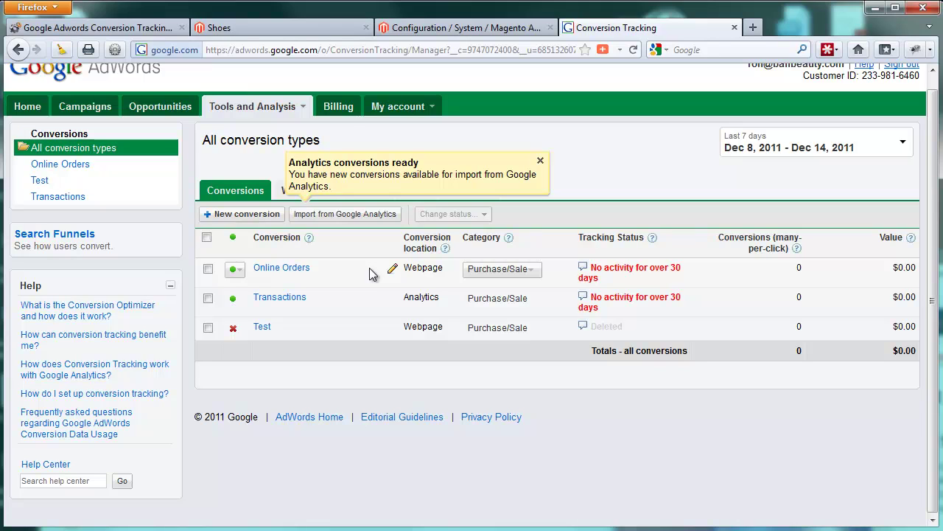
- Start a new webpage conversion and name it 'Magento Test'
left_click(241, 214)
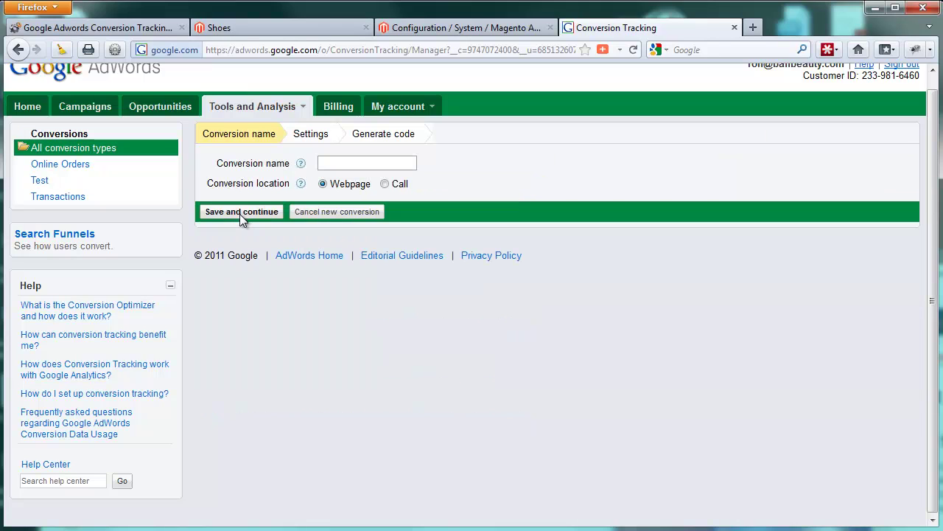
left_click(359, 162)
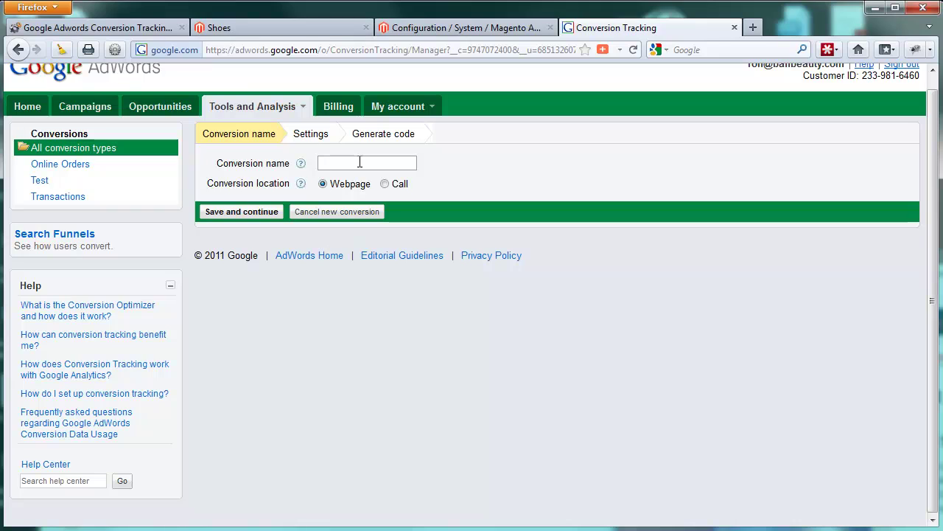
type("Magento ")
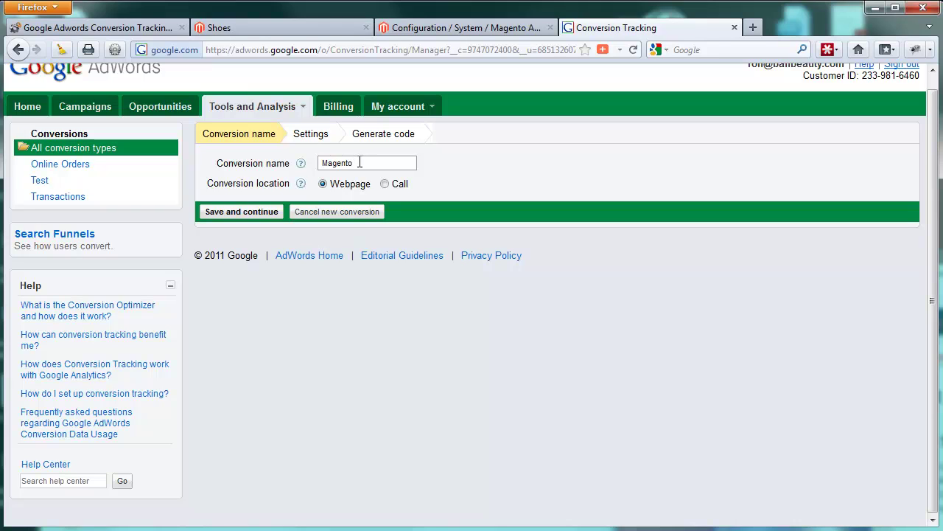
type("Test")
- Save the name, set page security to HTTPS with no Google Site Stats notification, and continue
left_click(264, 211)
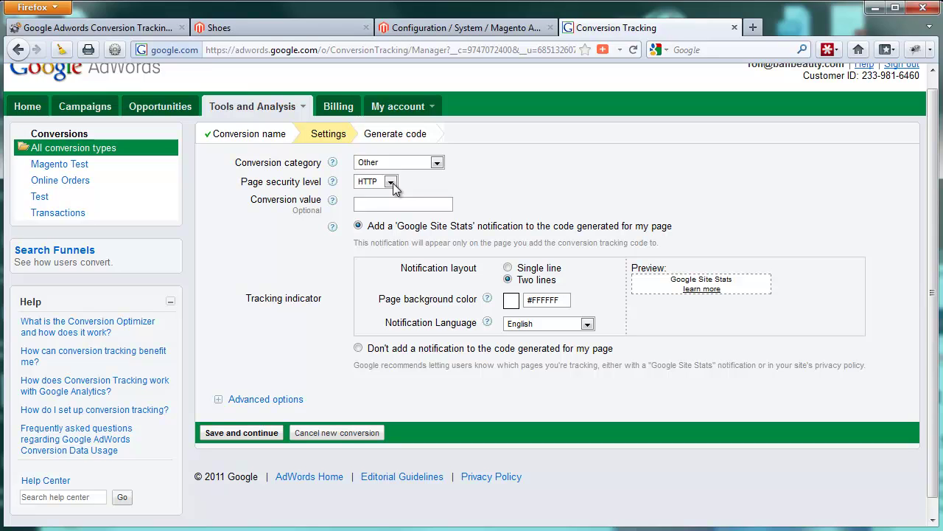
left_click(390, 182)
left_click(383, 207)
left_click(373, 208)
left_click(358, 348)
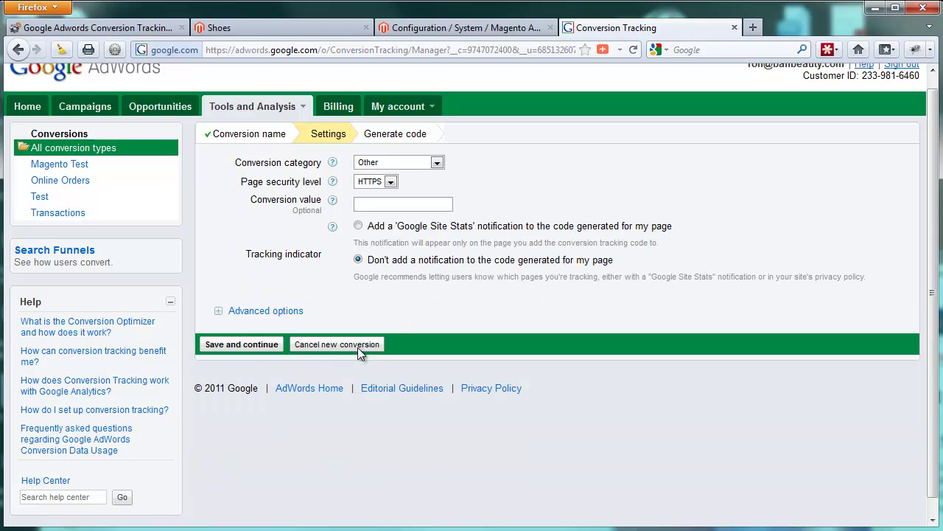
left_click(229, 346)
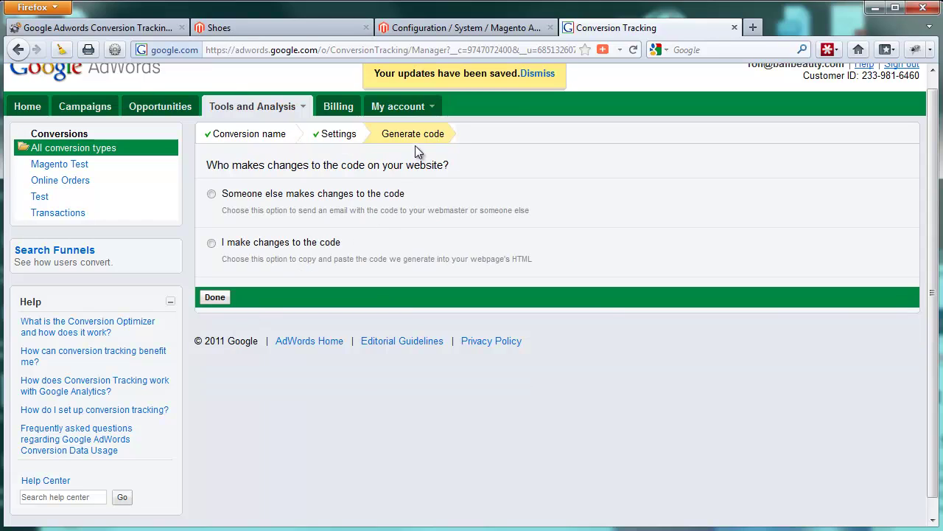
- Choose 'I make changes to the code' and select the google_conversion_id number in the tracking code
left_click(211, 244)
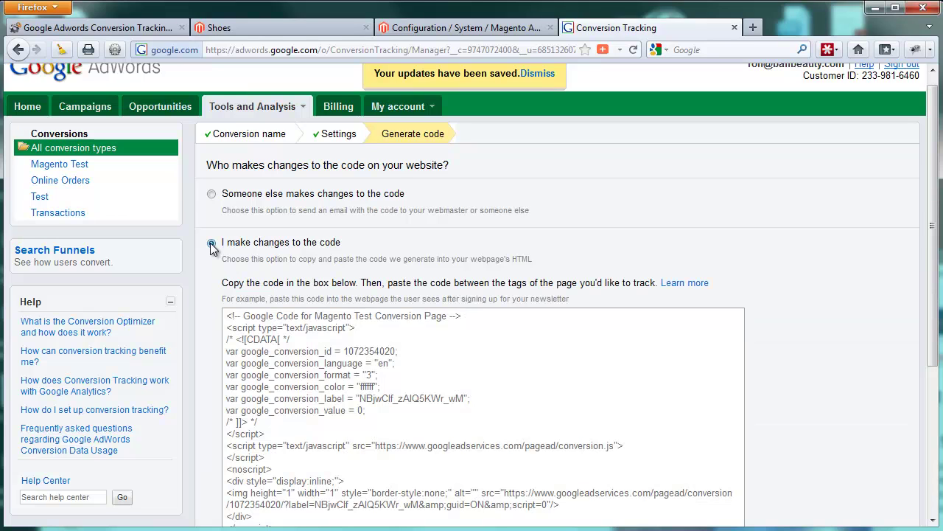
scroll(418, 238, "down", 2)
scroll(418, 239, "down", 2)
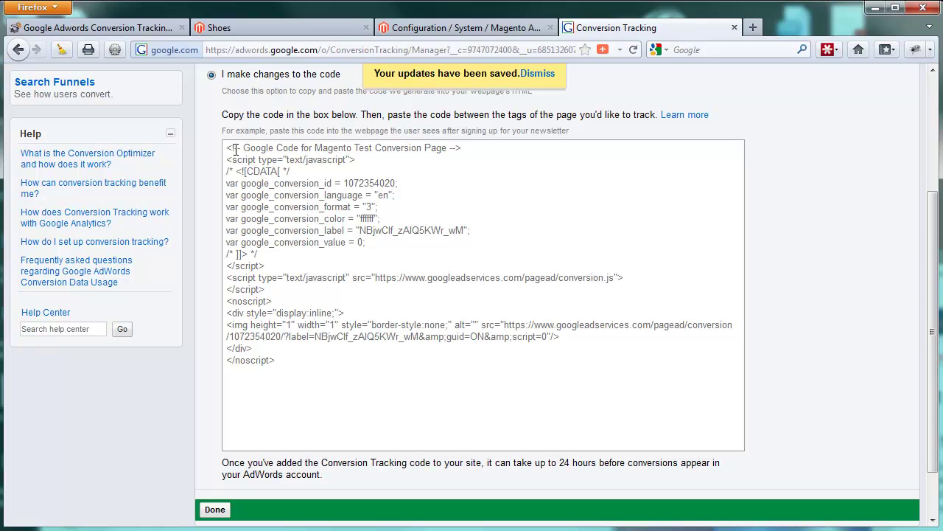
left_click(329, 358)
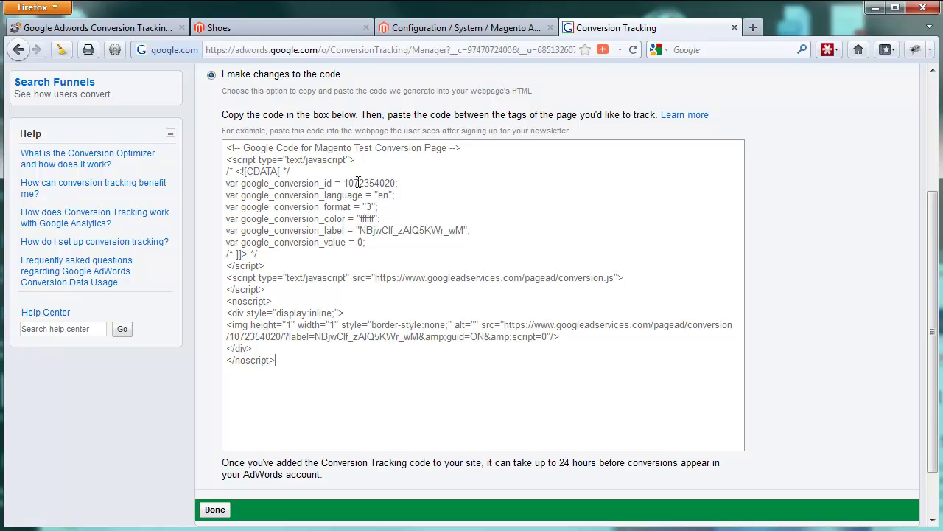
double_click(368, 183)
key("ctrl+c")
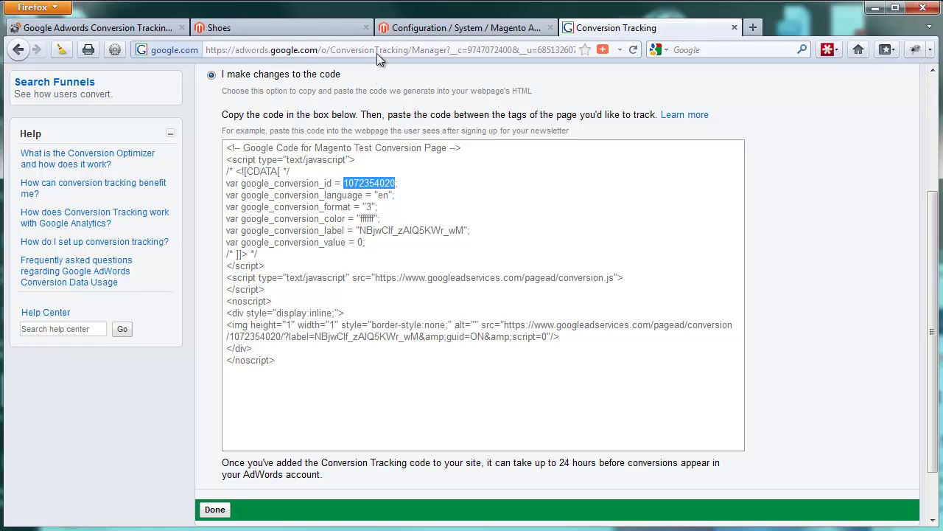
- Paste the conversion ID into Magento's Conversion ID field and select the conversion label in AdWords
left_click(424, 28)
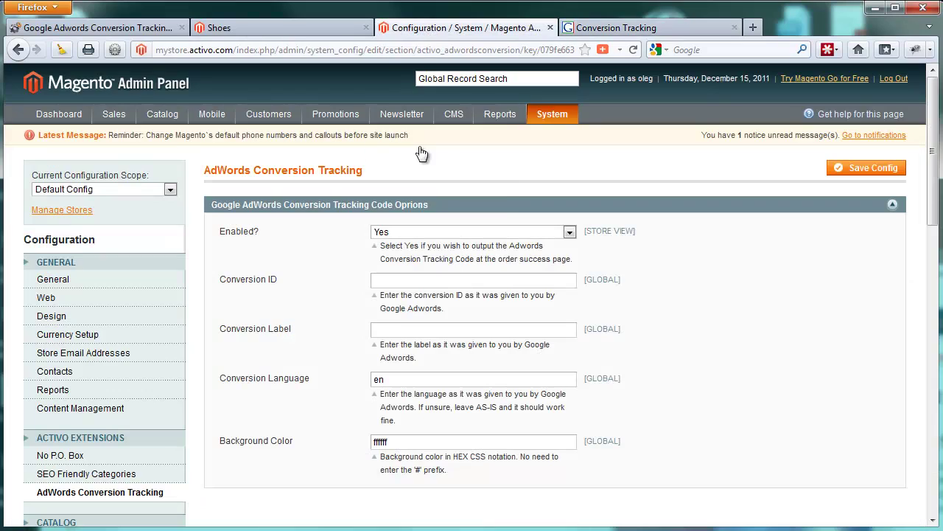
left_click(429, 279)
key("ctrl+v")
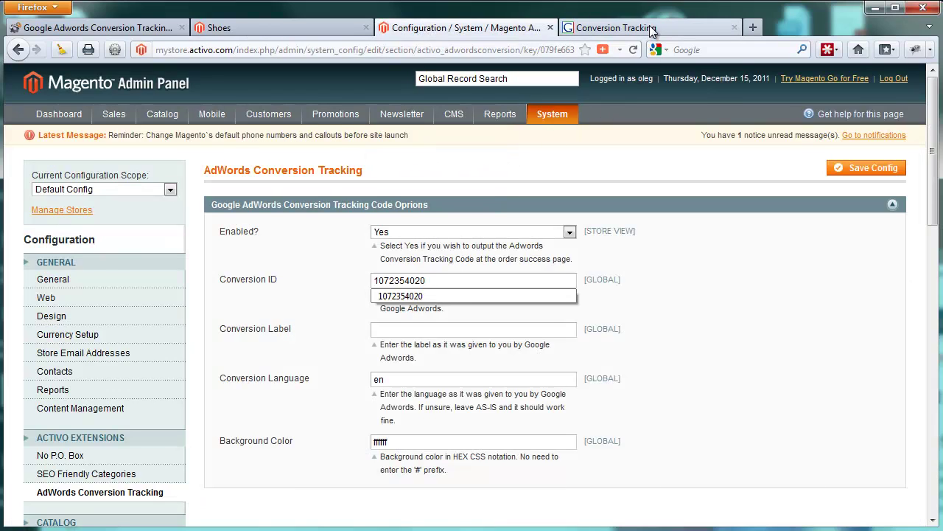
left_click(651, 29)
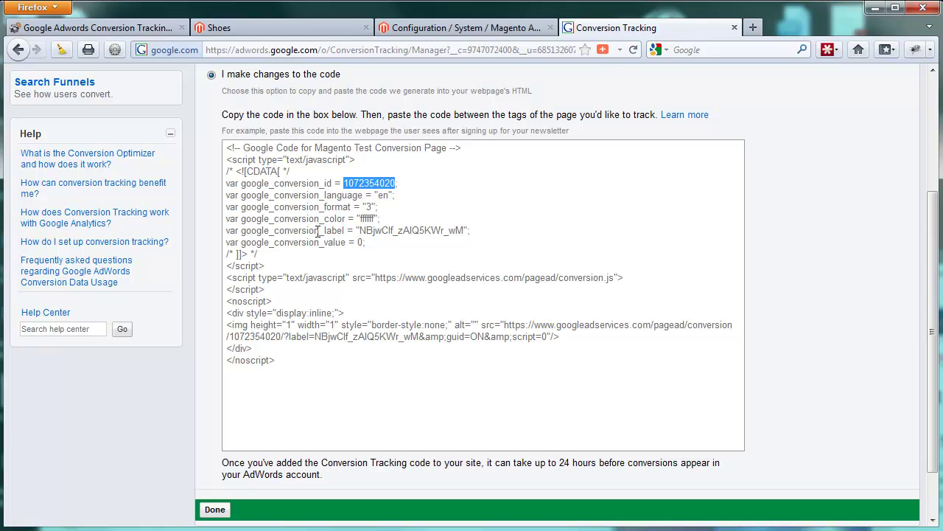
left_click_drag(360, 230, 464, 231)
key("ctrl+c")
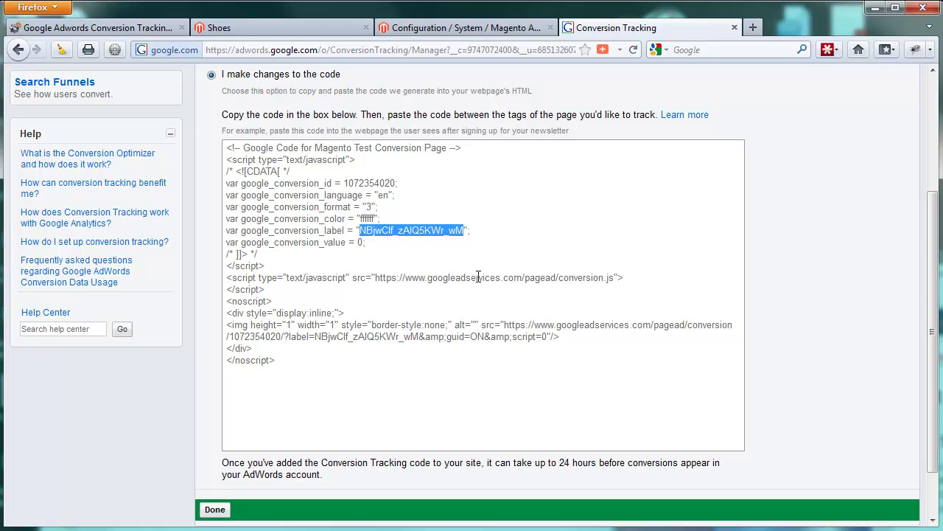
- Paste the label into Conversion Label, save the config, and open the Shoes storefront page
left_click(464, 29)
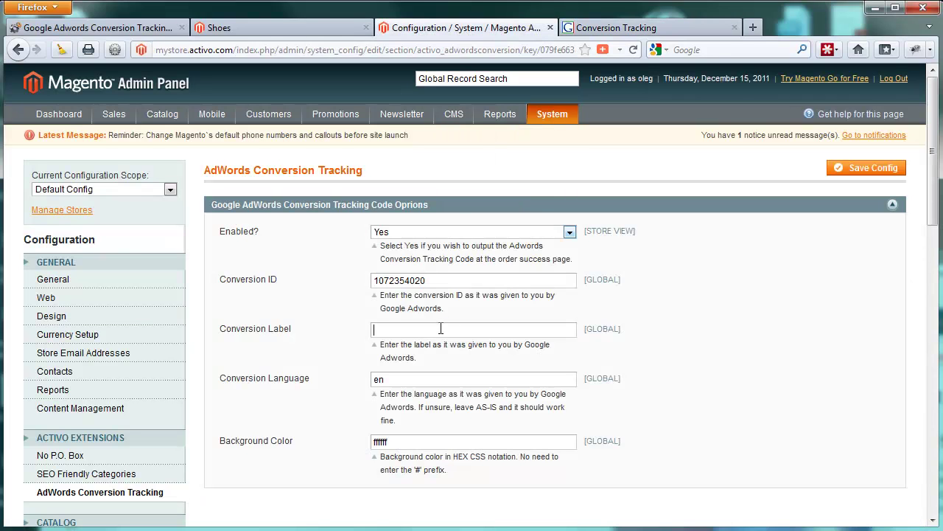
left_click(441, 329)
key("ctrl+v")
left_click(634, 30)
left_click(504, 31)
left_click(841, 170)
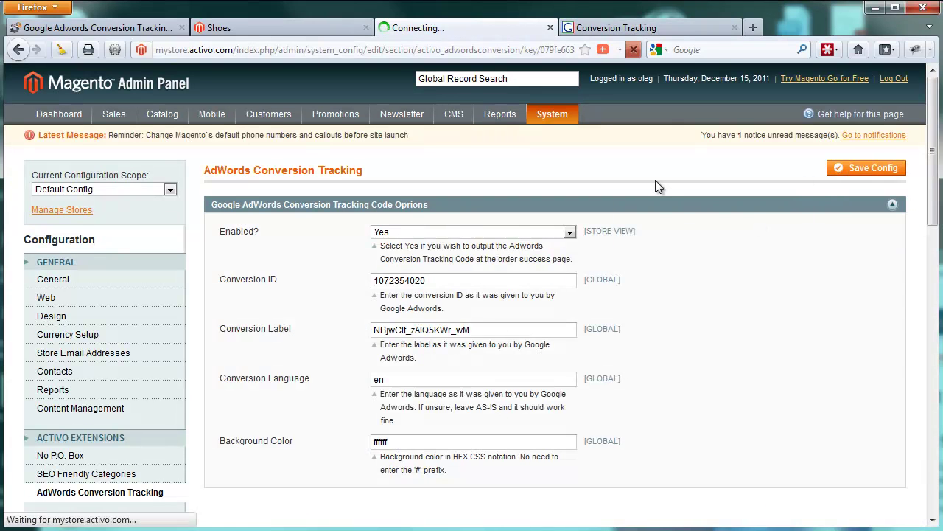
left_click(286, 29)
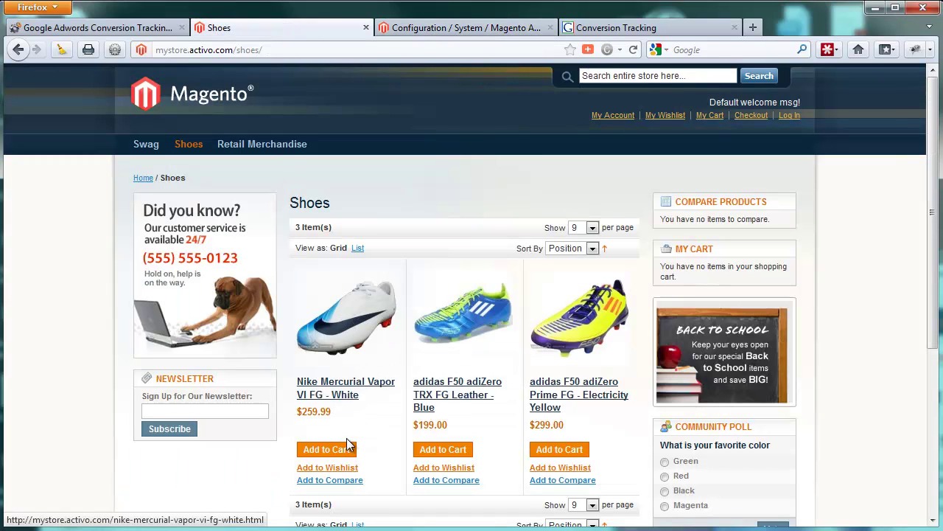
- Add the Nike Mercurial Vapor shoe to the cart and check out as a guest
left_click(327, 449)
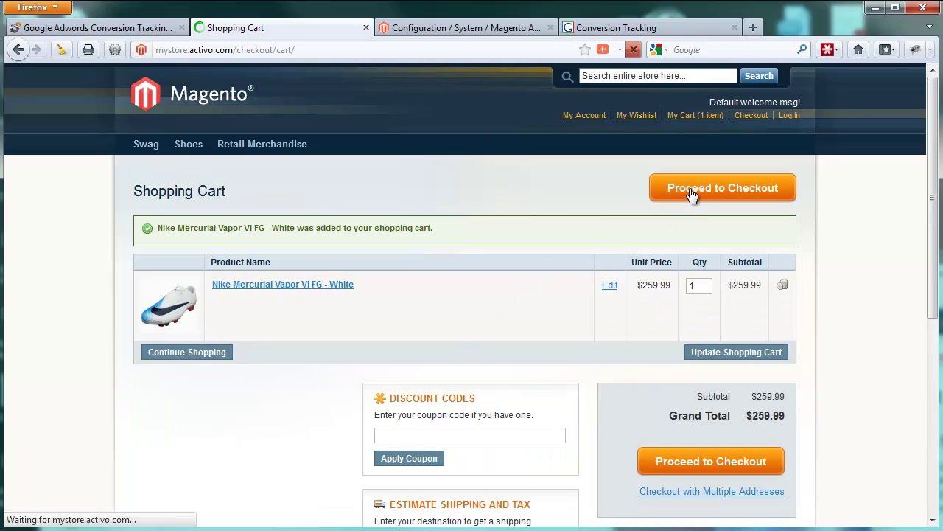
left_click(695, 189)
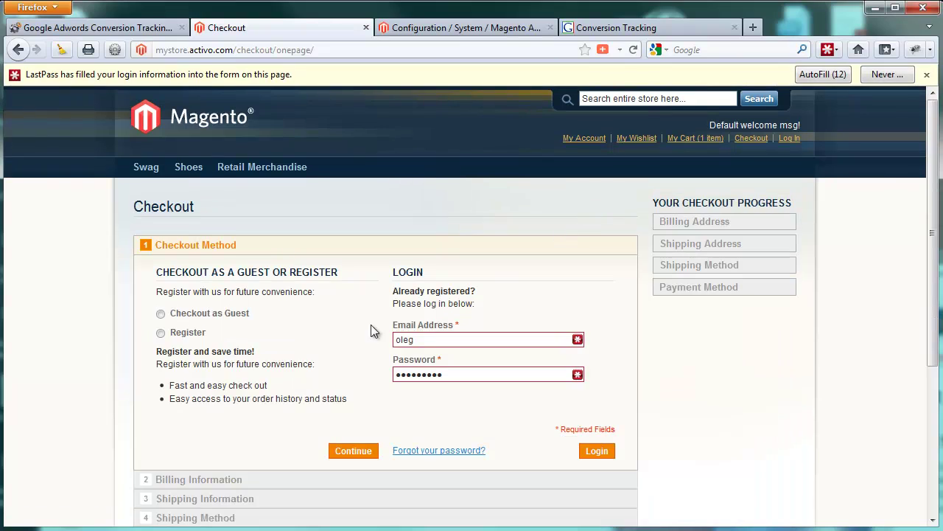
left_click(230, 319)
scroll(366, 431, "down", 2)
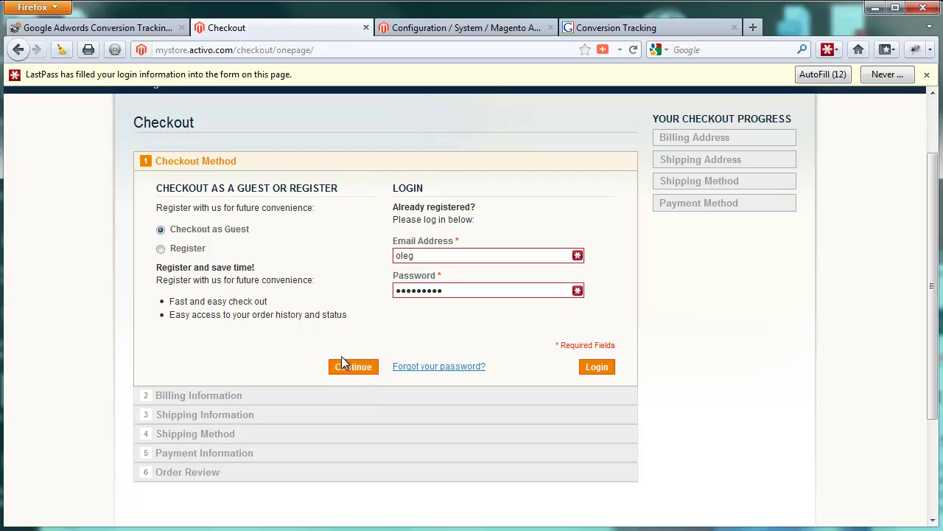
left_click(350, 367)
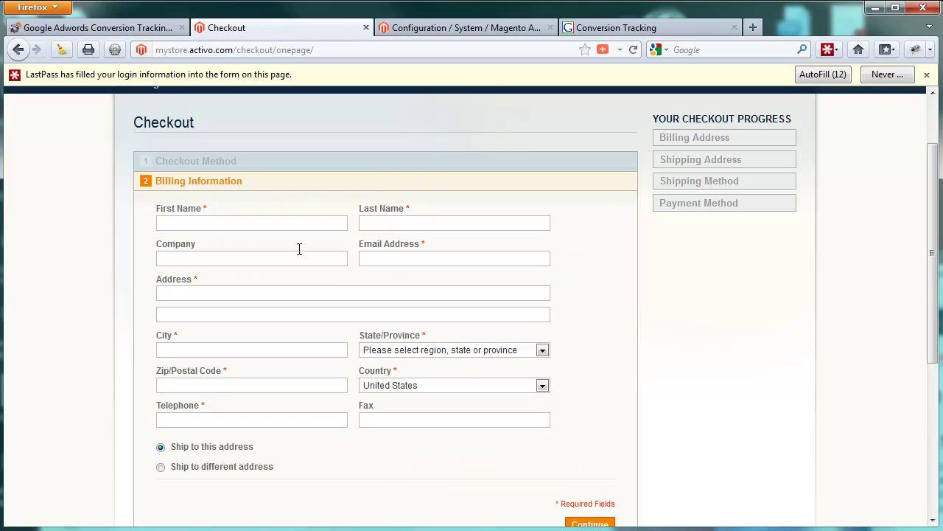
- Enter the billing first name, last name, e-mail address and street address
left_click(296, 221)
type("First")
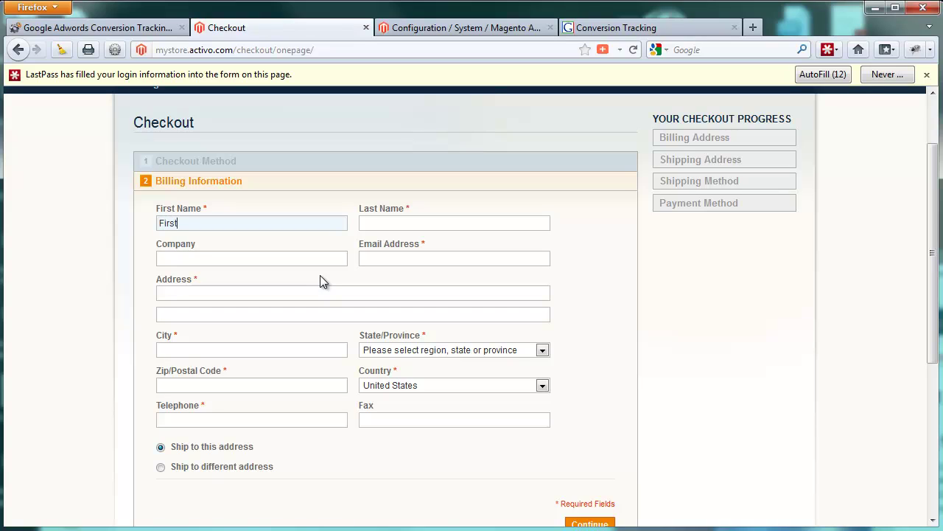
key("Tab")
type("Last")
key("Tab")
key("Tab")
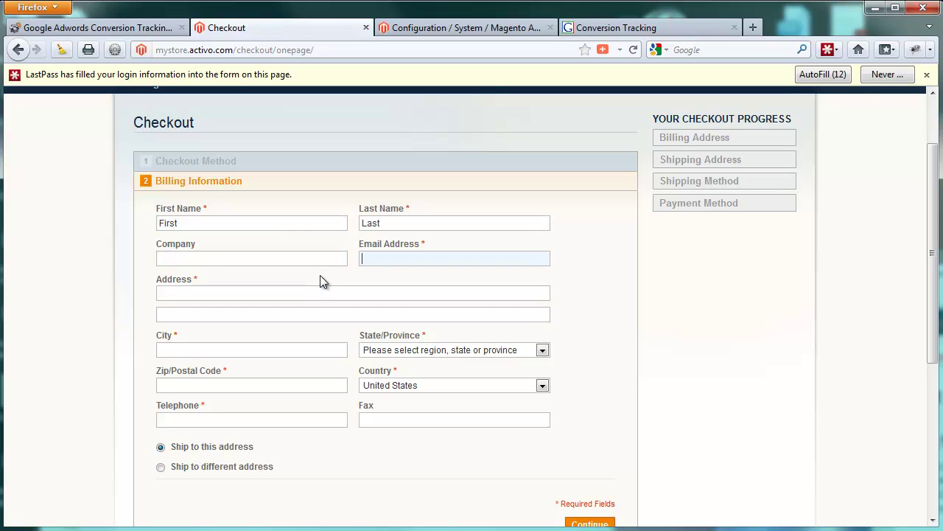
key("Tab")
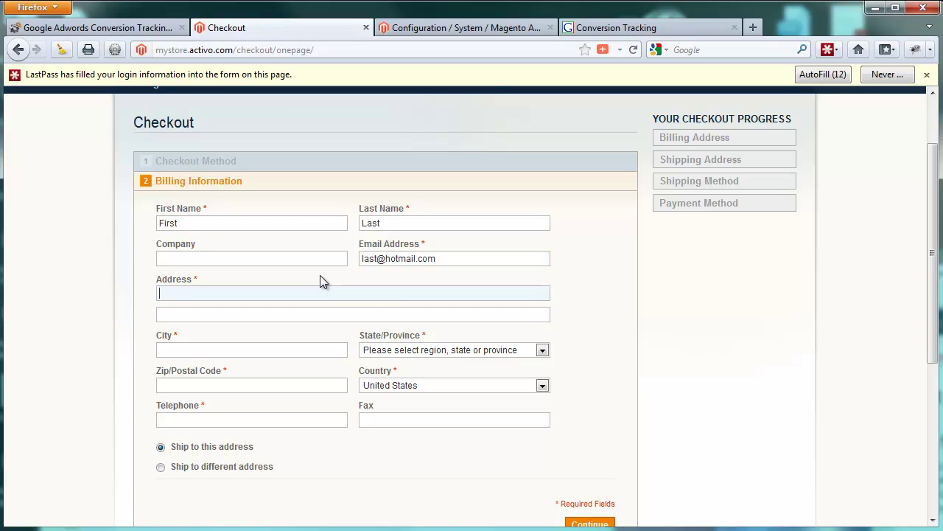
- Enter the city, California as the state, the zip code and a telephone number, then submit the billing information
key("Tab")
key("Tab")
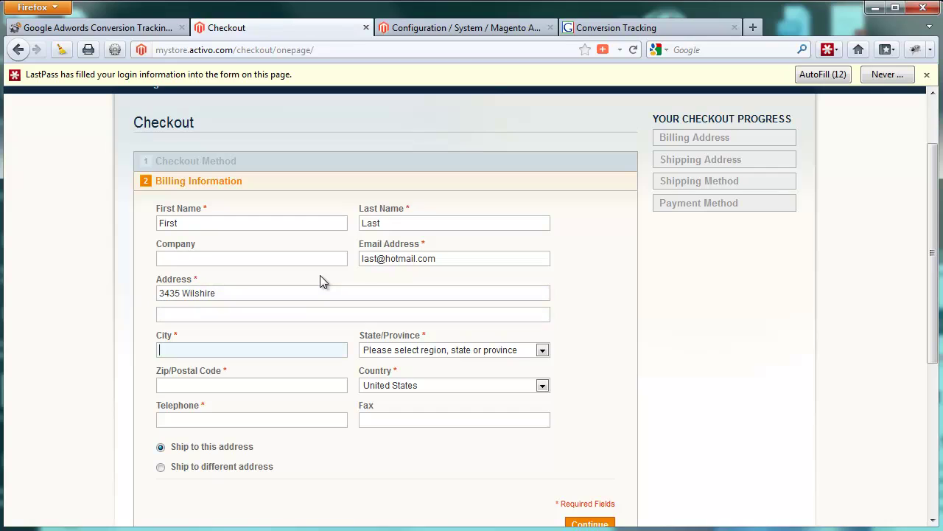
type("Los Angeles")
key("Tab")
key("c")
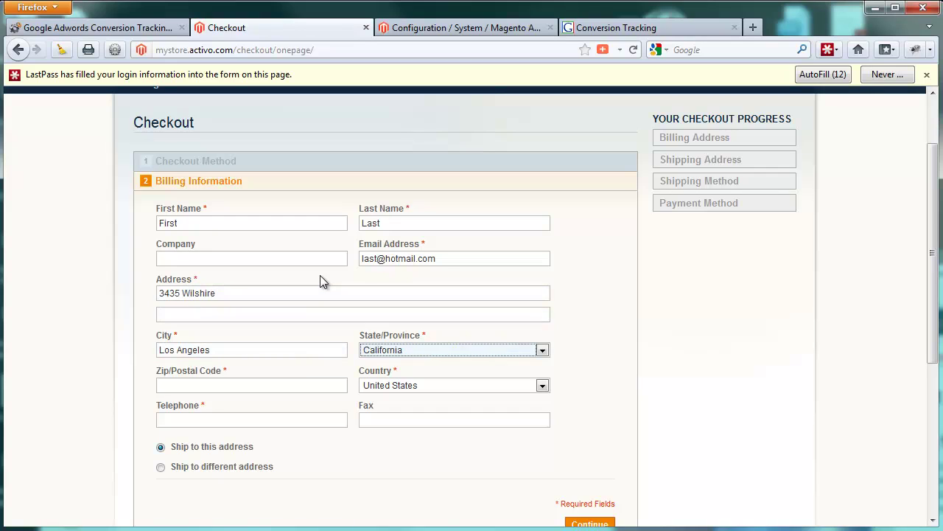
key("Tab")
type("90010")
key("Tab")
key("Tab")
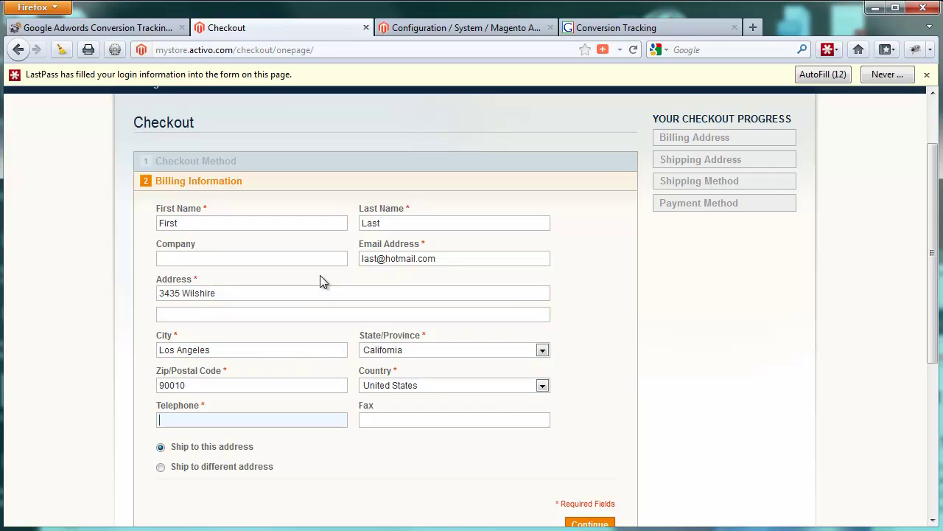
type("234-444-4444")
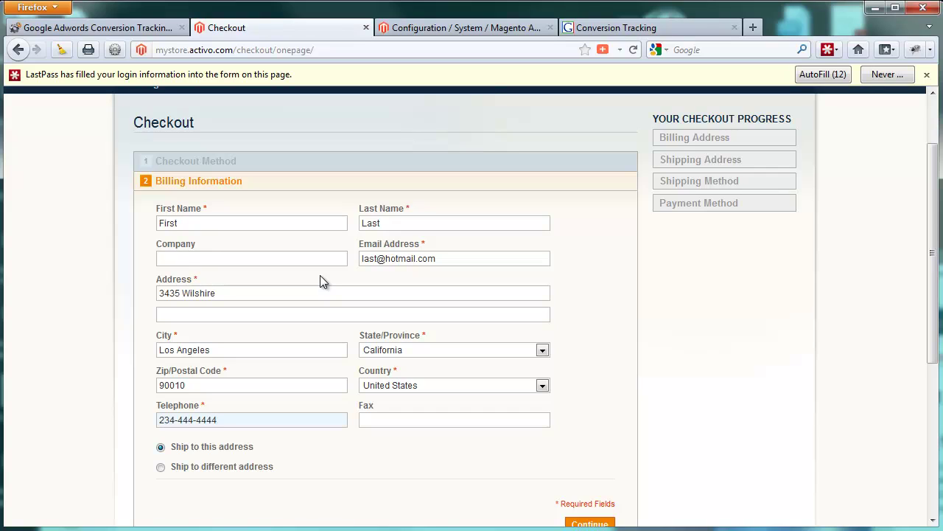
scroll(580, 516, "down", 2)
left_click(582, 444)
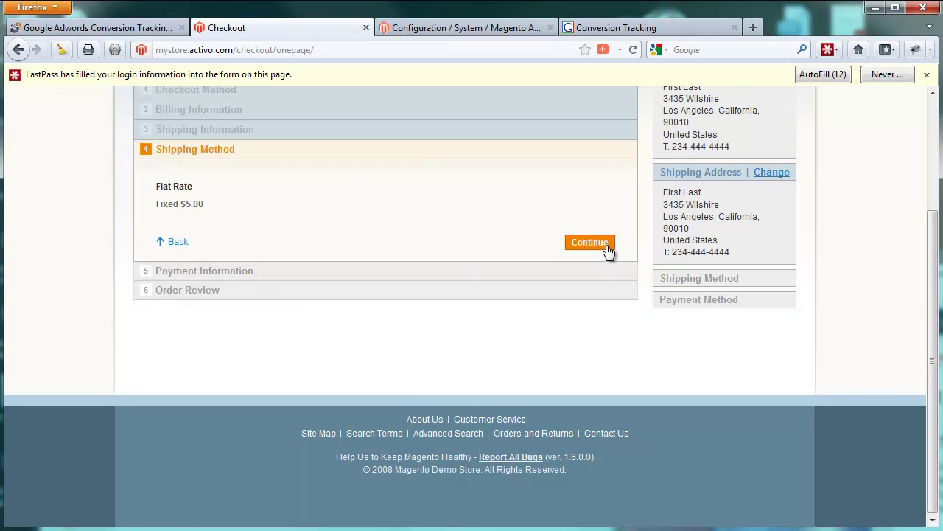
- Accept Flat Rate shipping, pay by Check / Money order and place the $264.99 order
left_click(590, 243)
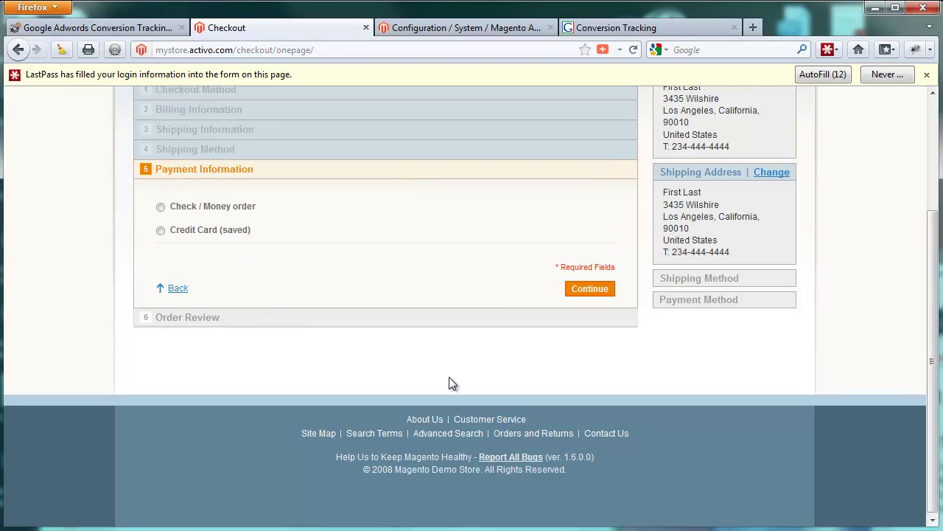
left_click(240, 212)
left_click(573, 289)
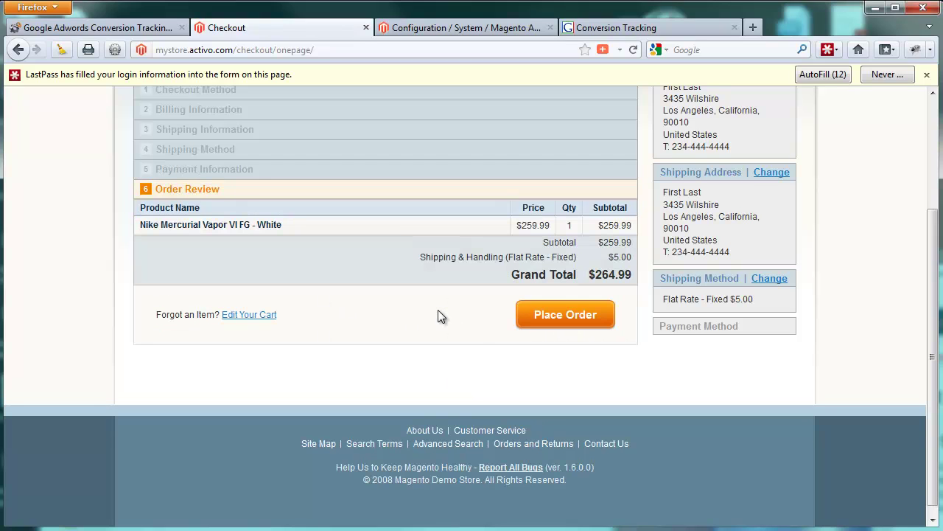
left_click(550, 321)
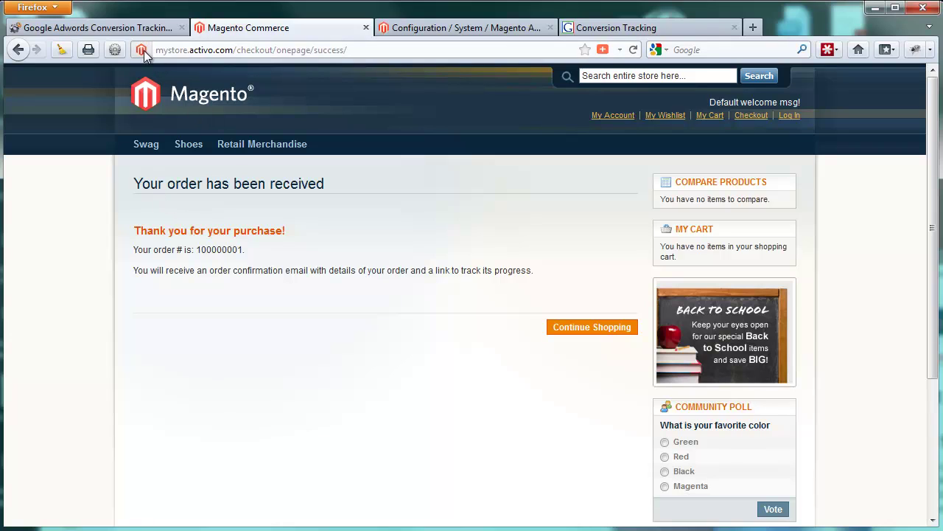
right_click(247, 346)
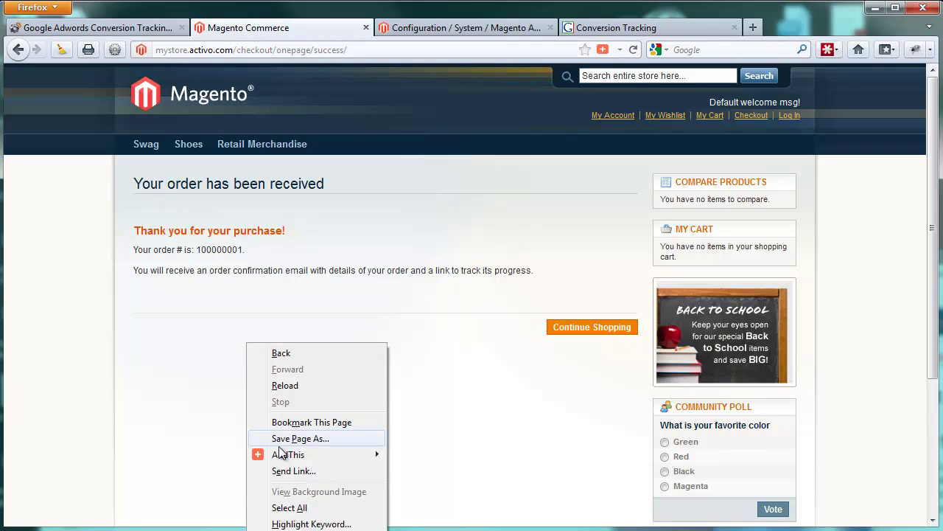
key("v")
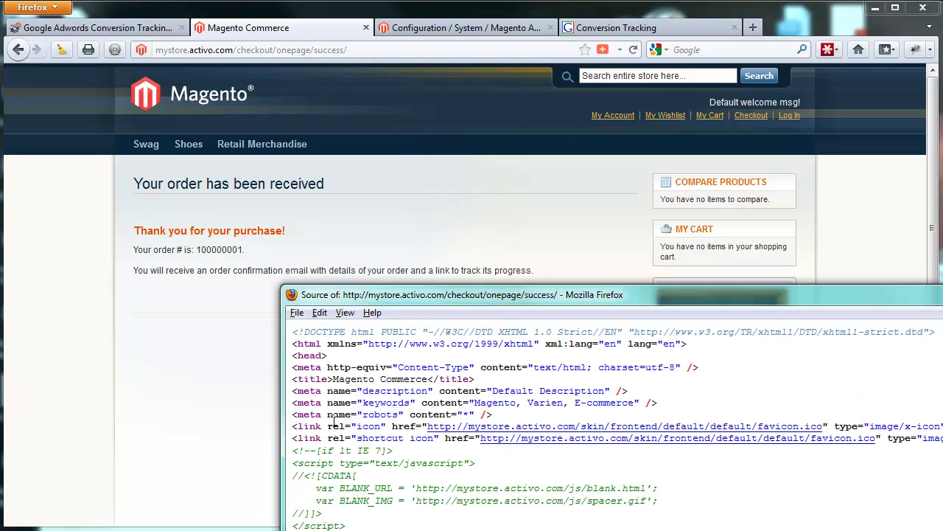
double_click(434, 294)
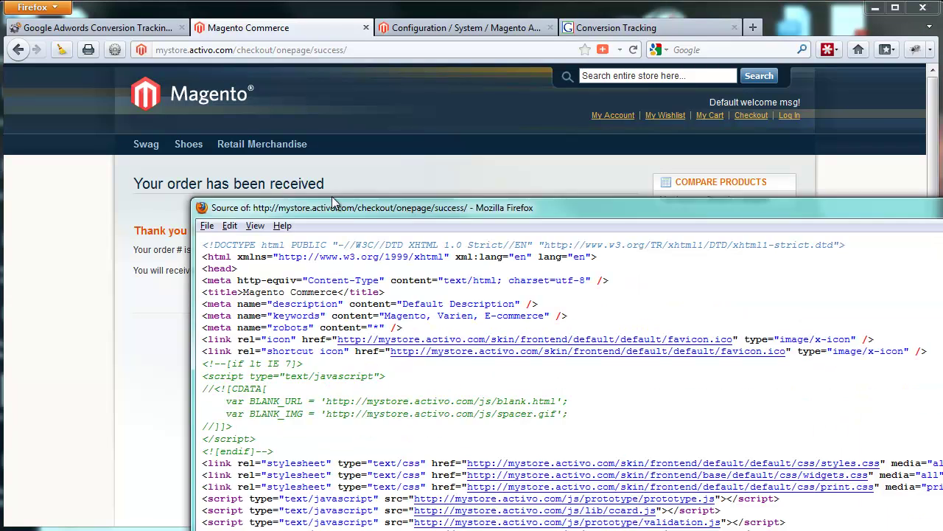
scroll(258, 280, "down", 20)
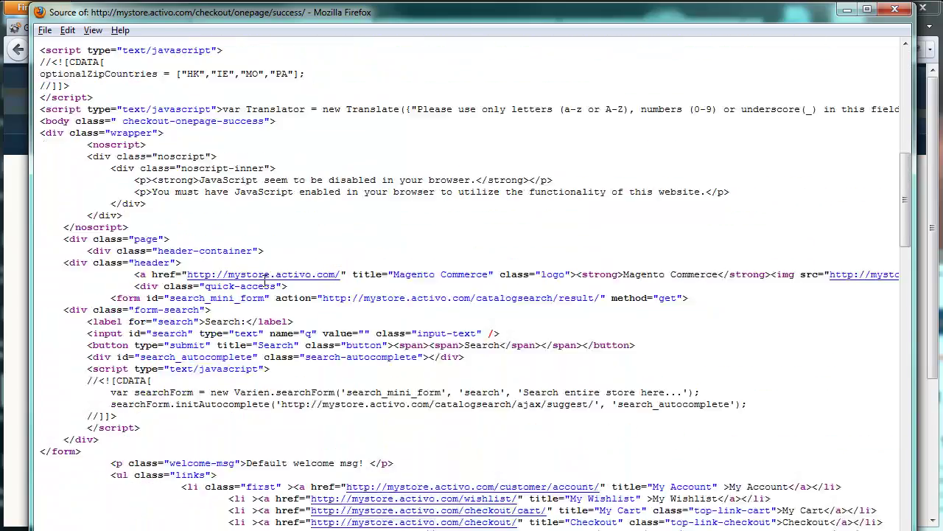
scroll(264, 285, "down", 10)
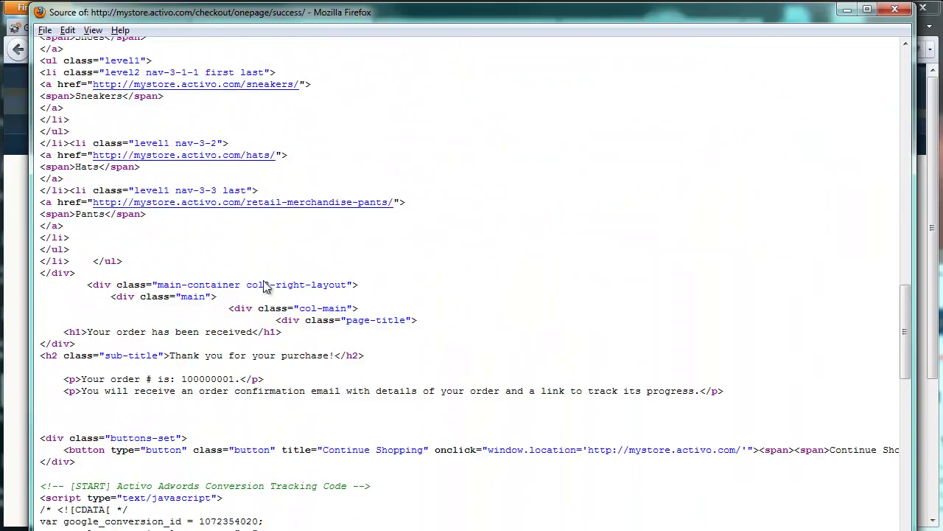
scroll(263, 286, "down", 8)
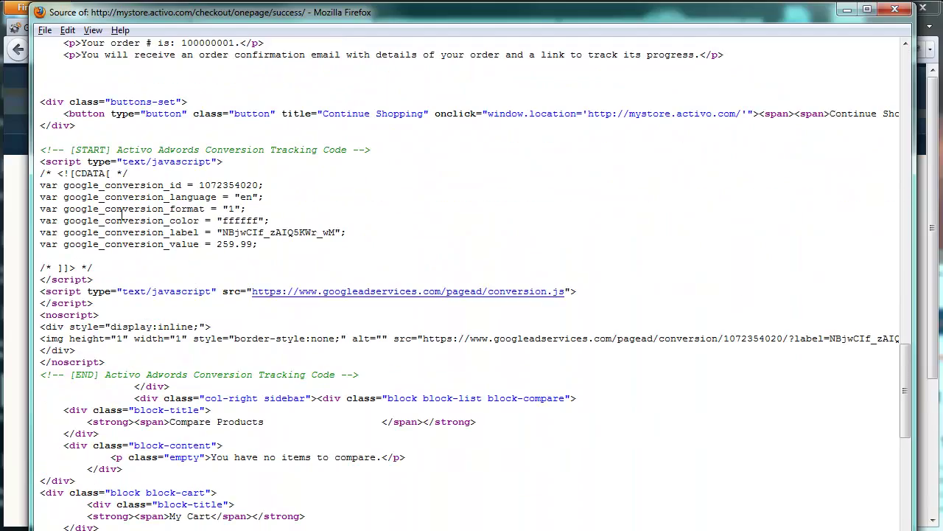
left_click_drag(40, 152, 364, 374)
left_click(364, 375)
double_click(234, 185)
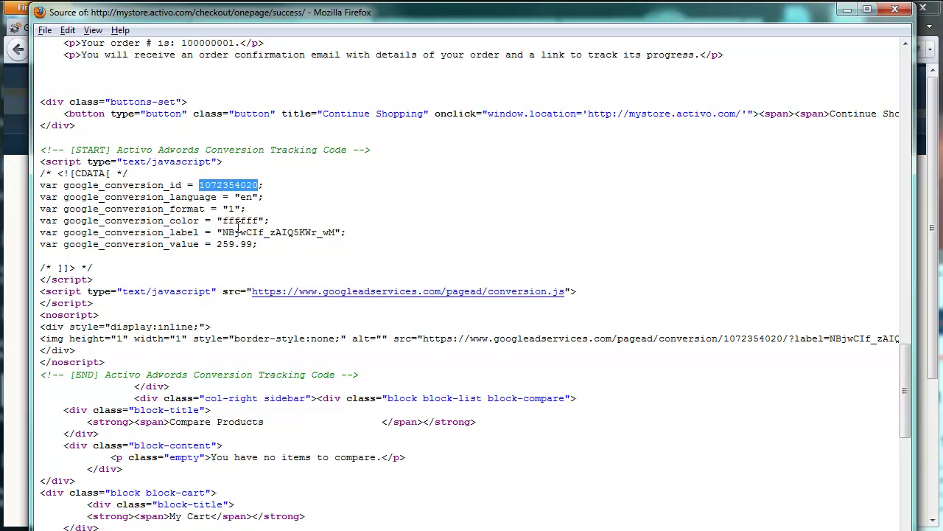
left_click_drag(222, 233, 336, 232)
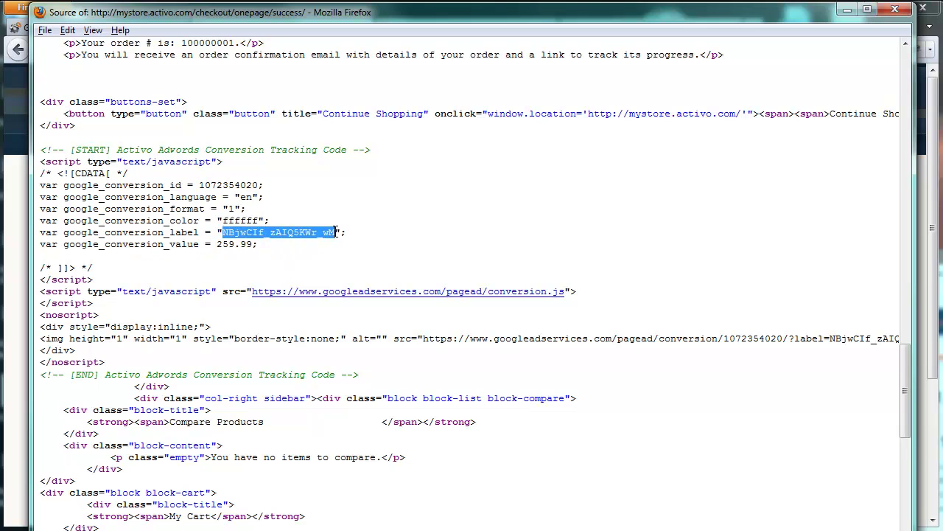
left_click(336, 232)
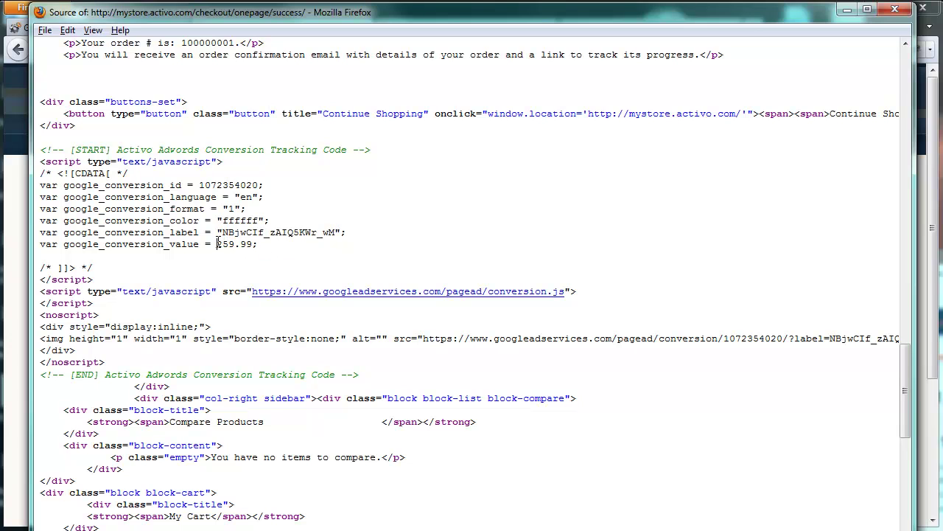
left_click_drag(218, 244, 254, 244)
left_click(254, 244)
left_click(895, 11)
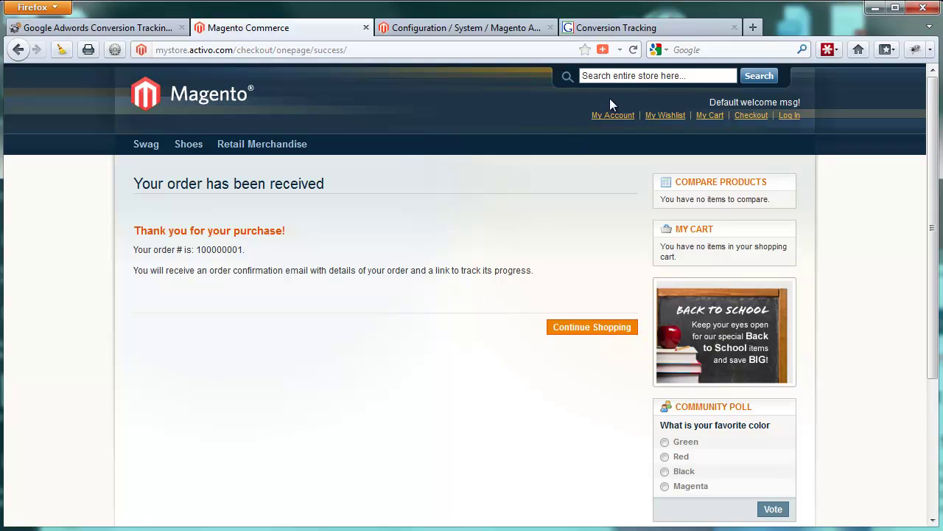
- Switch to the Conversion Tracking tab showing the Magento Test AdWords code snippet
left_click(623, 27)
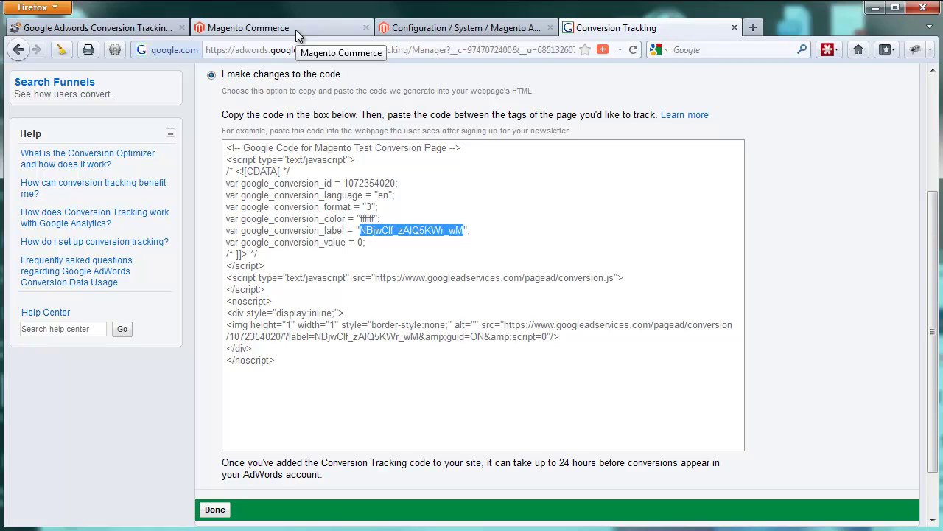
- Finish the code page and return to All conversion types, checking Magento Test's Unverified status
left_click(319, 232)
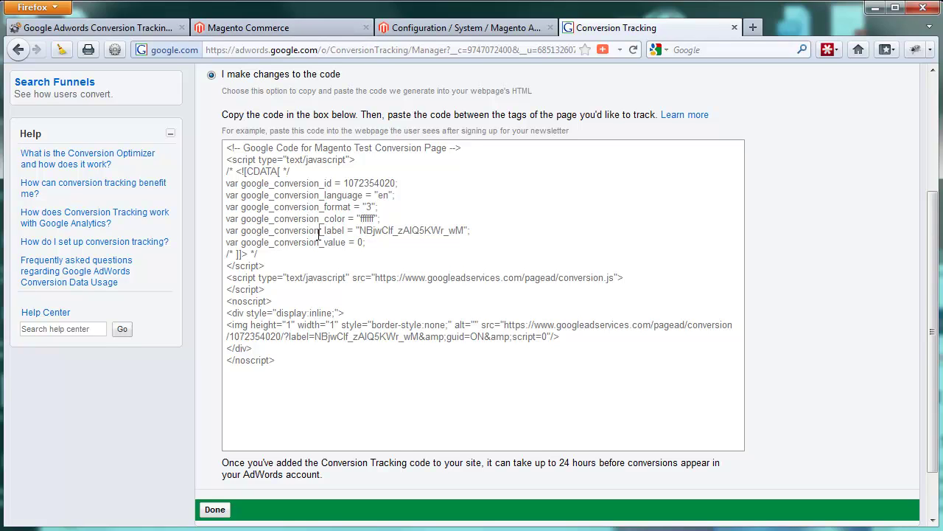
left_click(215, 510)
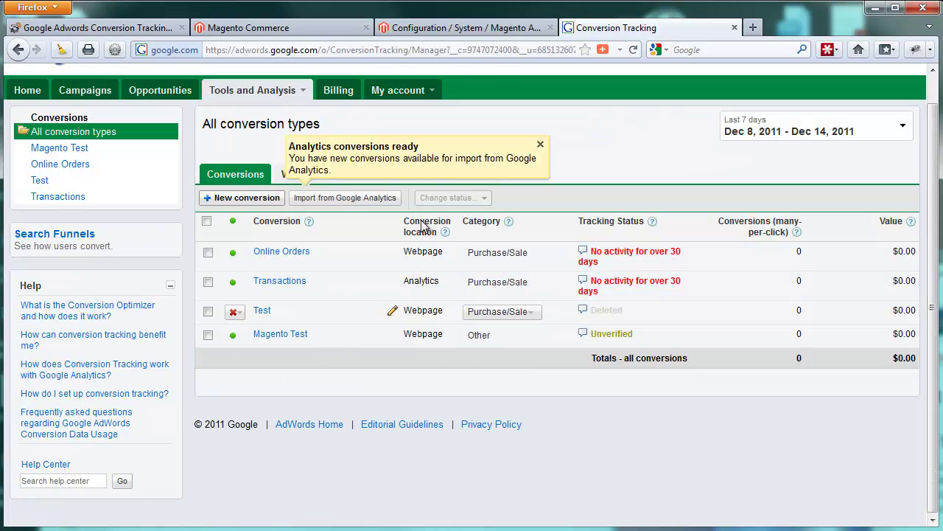
left_click(468, 27)
left_click(298, 27)
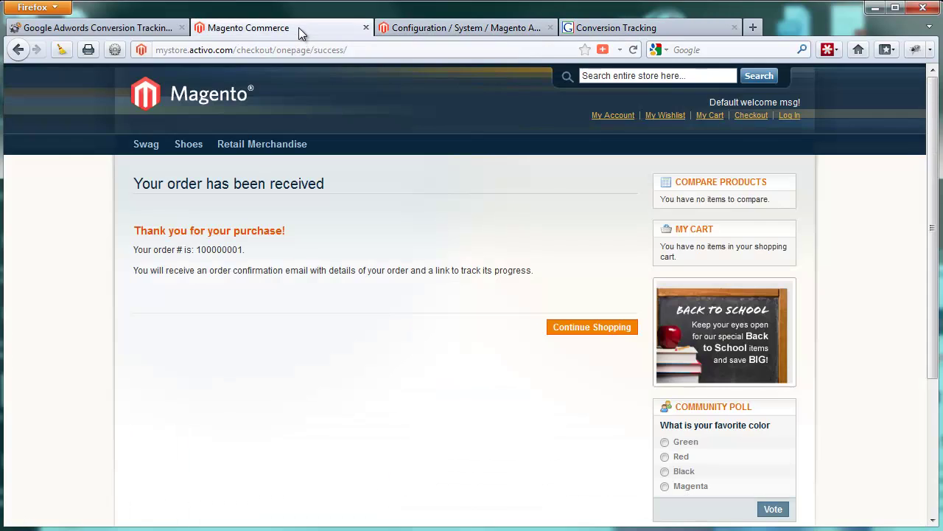
left_click(640, 29)
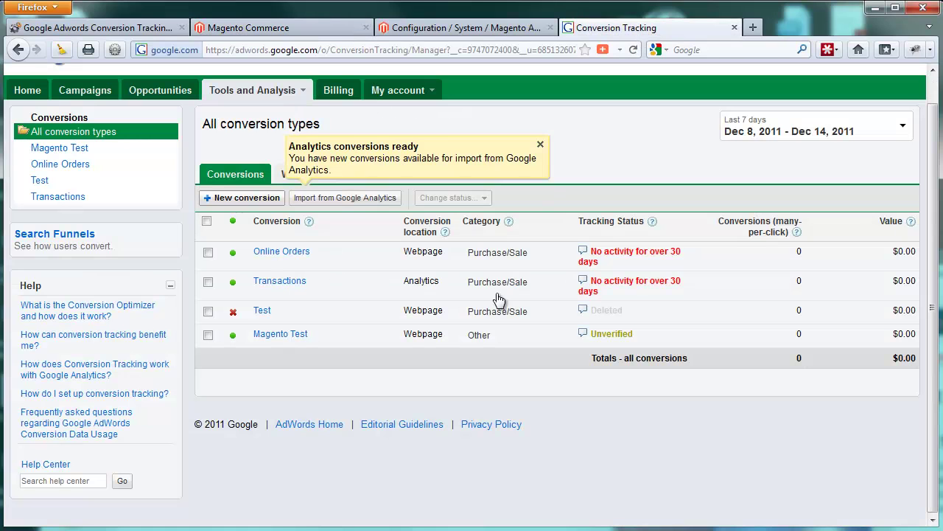
mouse_move(583, 336)
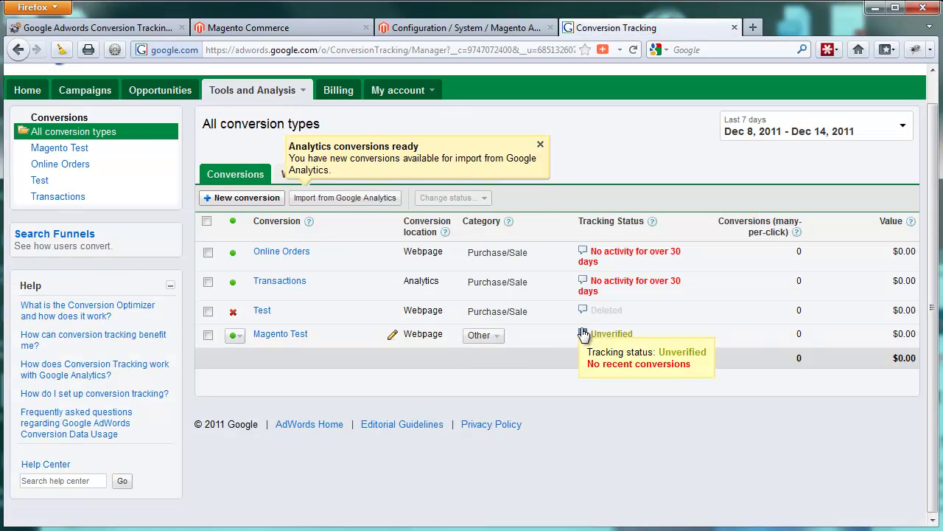